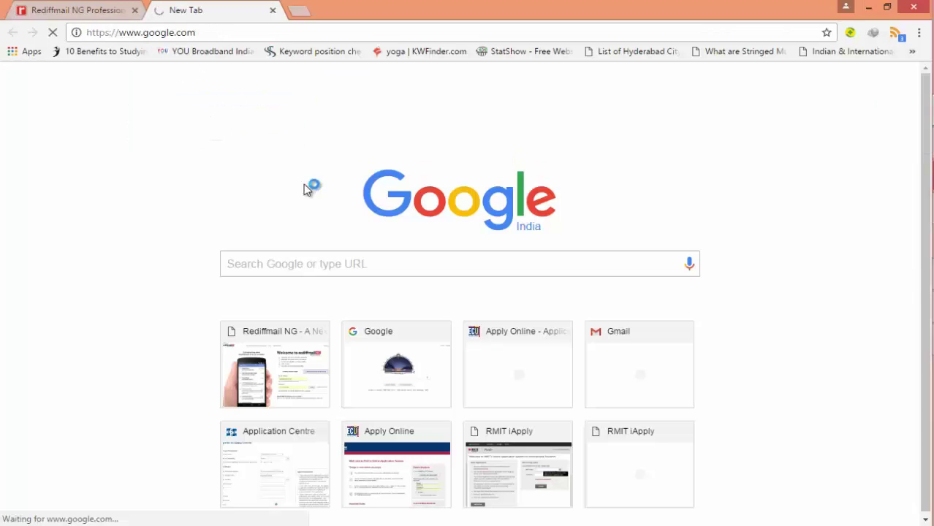
# - Search Google for "email notification for google forms"
pyautogui.write('email ')
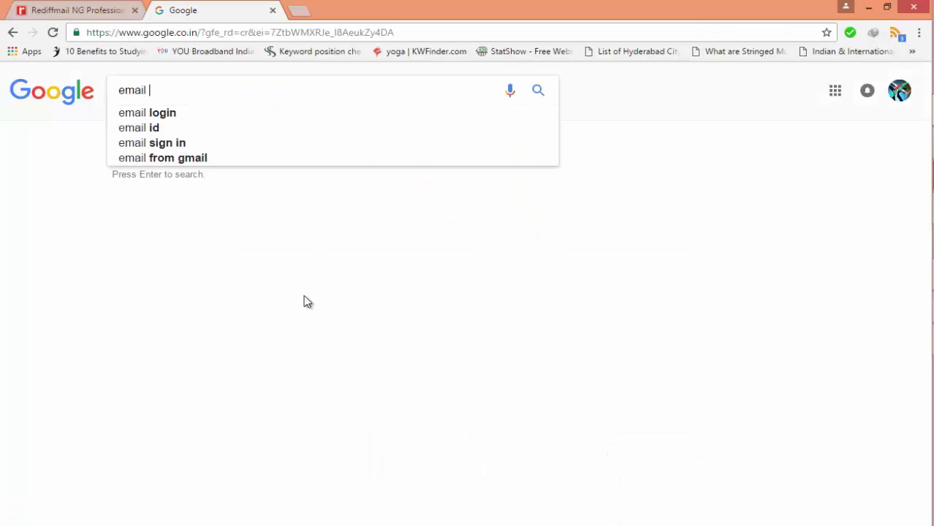
pyautogui.write('notificatio')
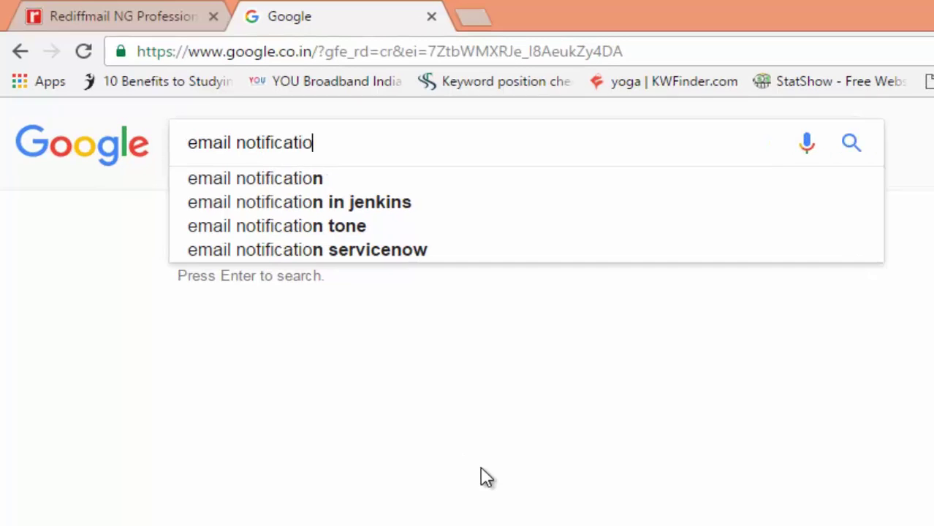
pyautogui.write('n for goog')
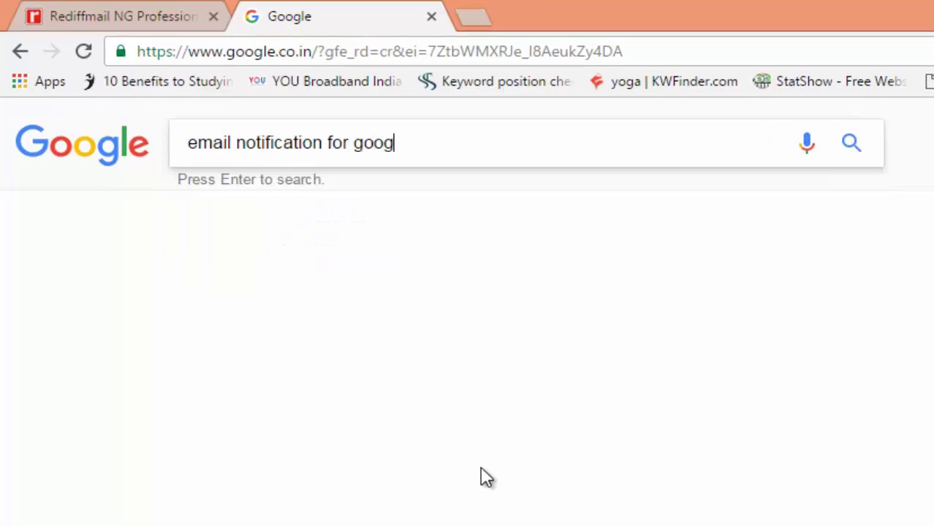
pyautogui.write('le forms')
pyautogui.press('Return')
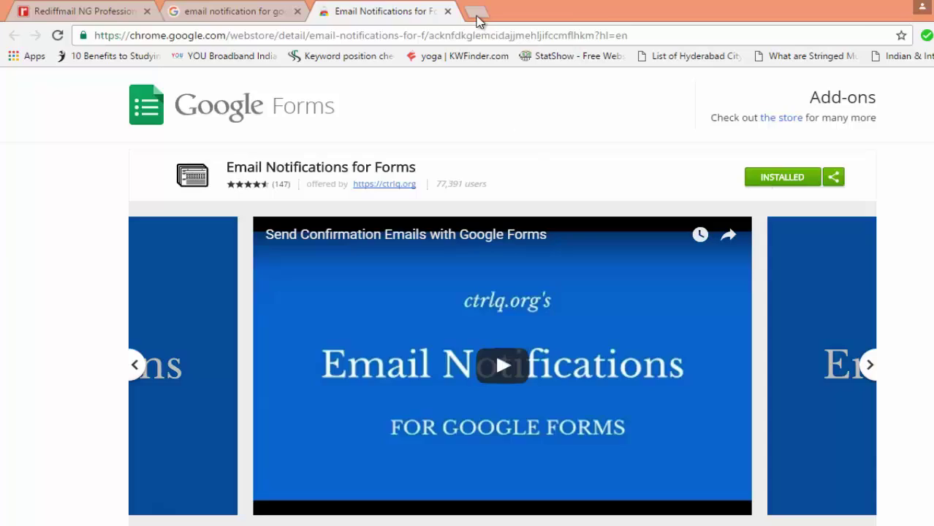
# - Search Google for "google forms" in a new browser tab and go to the Google Forms home page
pyautogui.click(476, 12)
pyautogui.write('go')
pyautogui.press('Return')
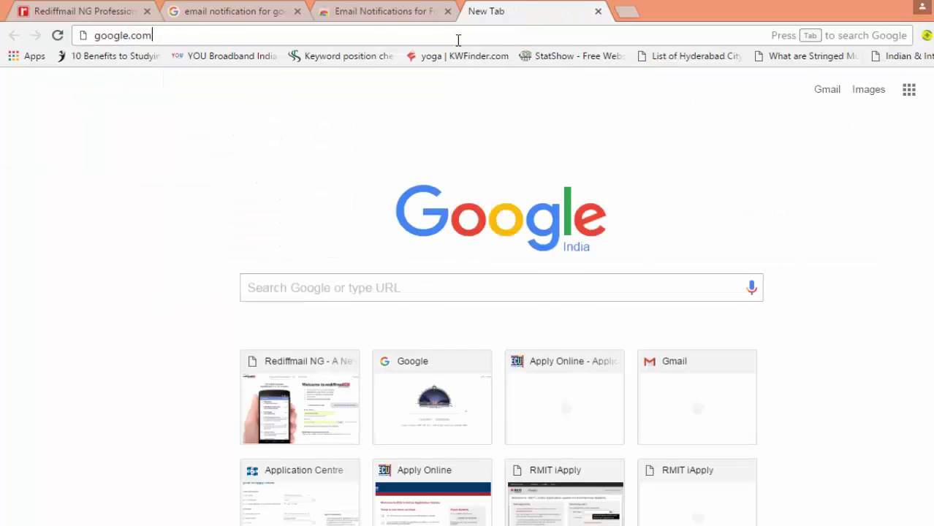
pyautogui.write('google forms')
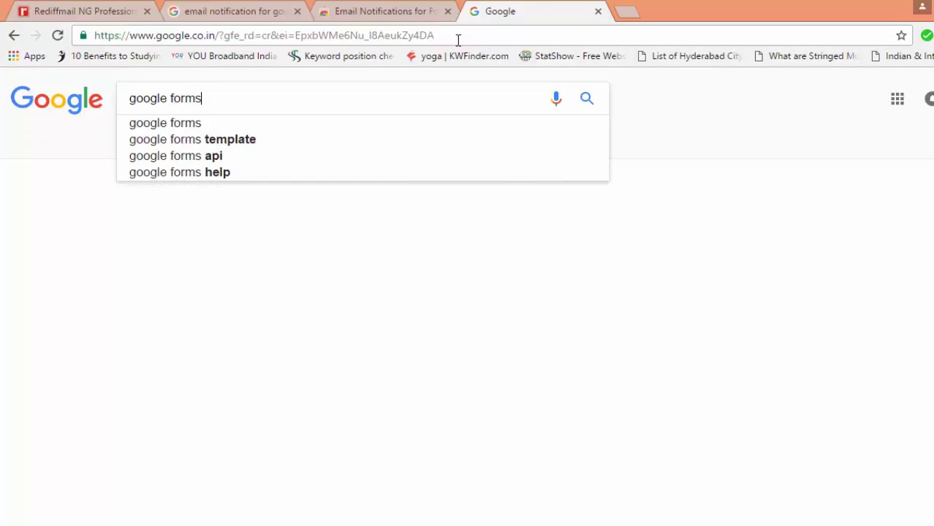
pyautogui.press('Return')
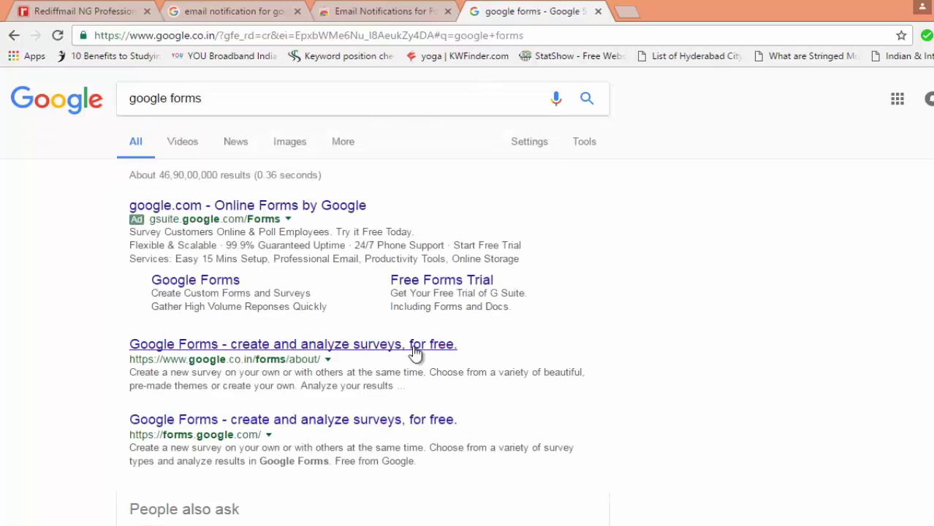
pyautogui.click(415, 350)
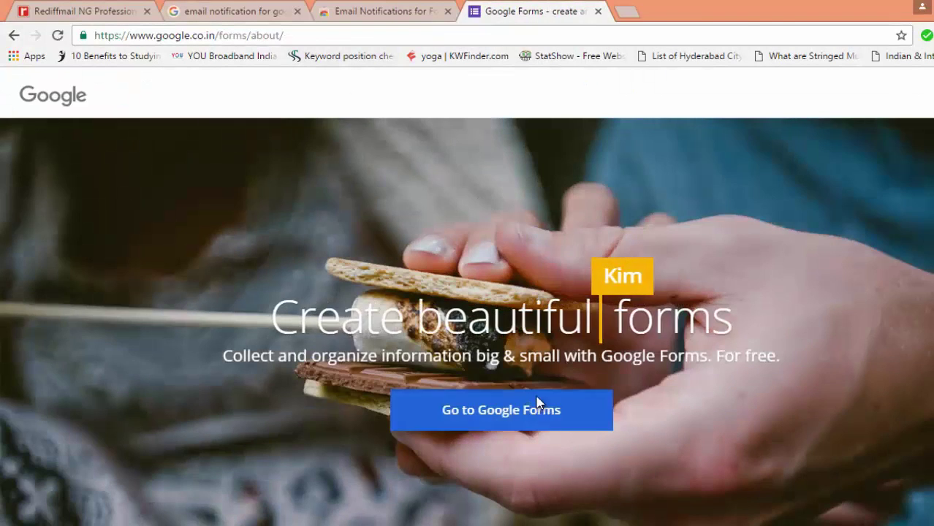
pyautogui.click(538, 408)
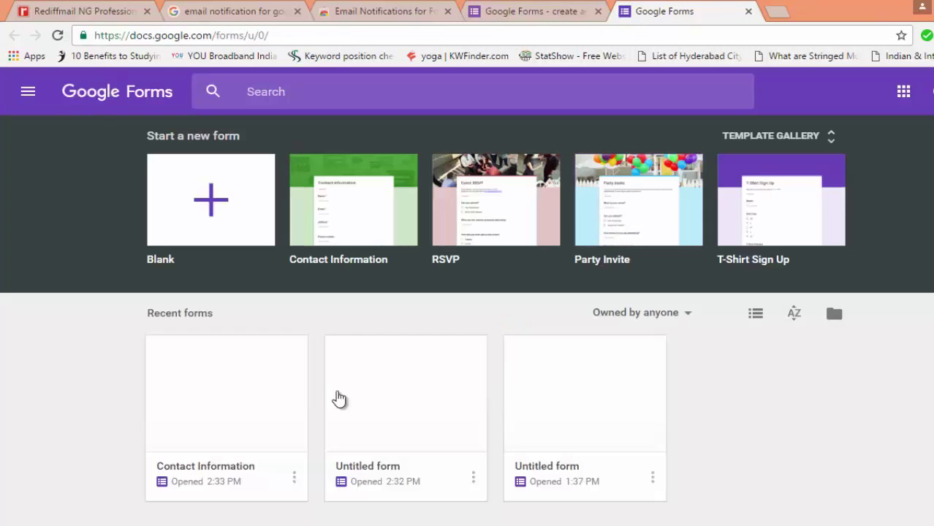
# - Remove the two untitled forms from the recent forms list
pyautogui.click(651, 479)
pyautogui.click(632, 426)
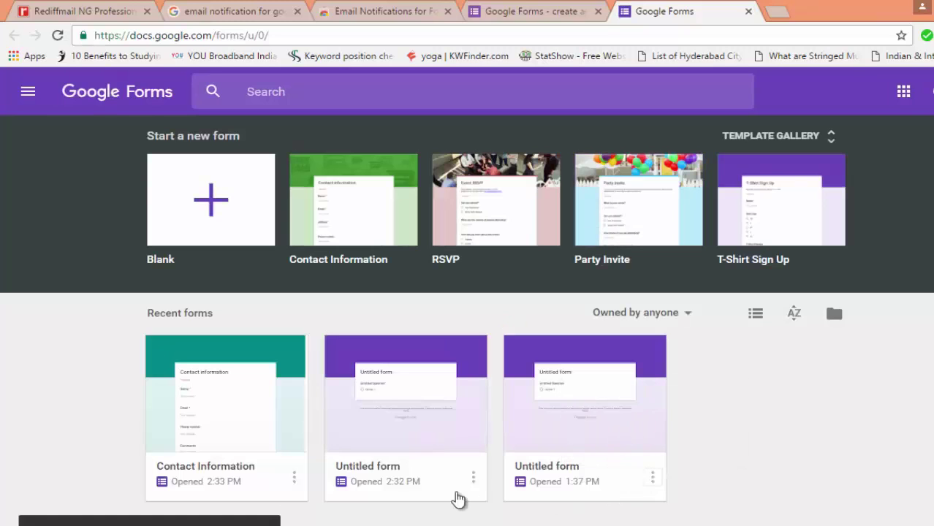
pyautogui.click(474, 481)
pyautogui.click(462, 419)
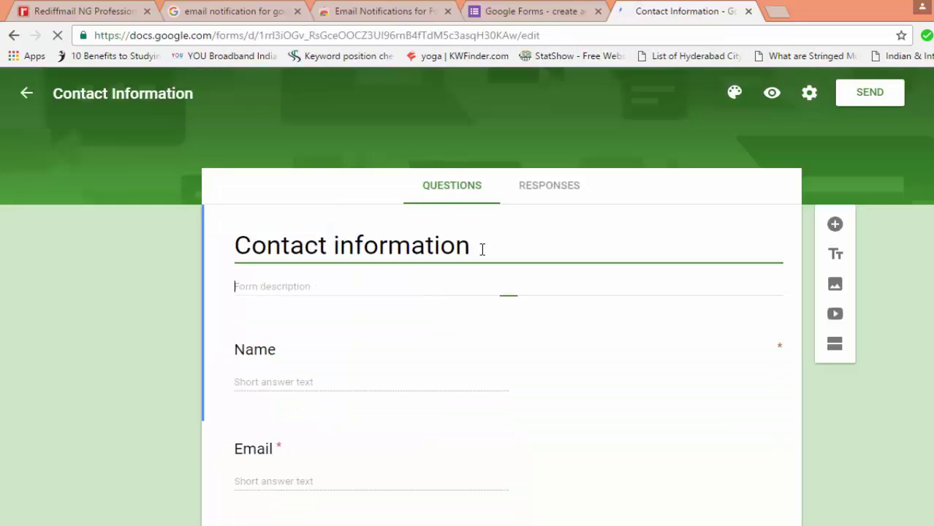
# - Change the title of the Contact Information form to "Demo for Youtube" and look over its questions
pyautogui.tripleClick(388, 250)
pyautogui.write('De')
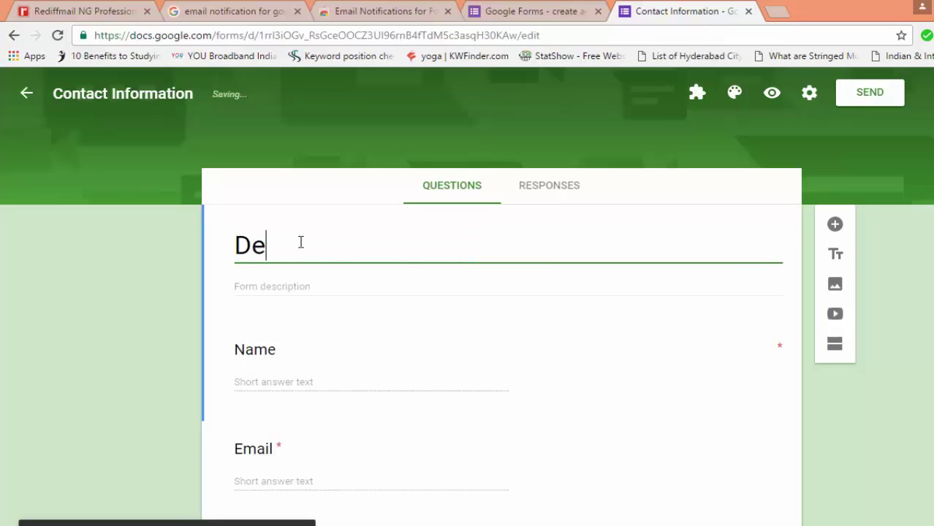
pyautogui.write('mo for Youtube')
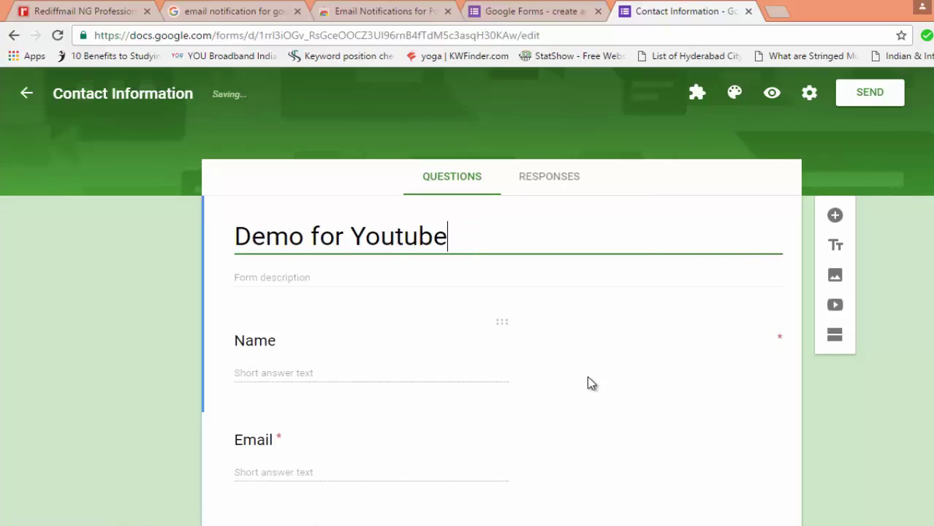
pyautogui.scroll(-4, 585, 384)
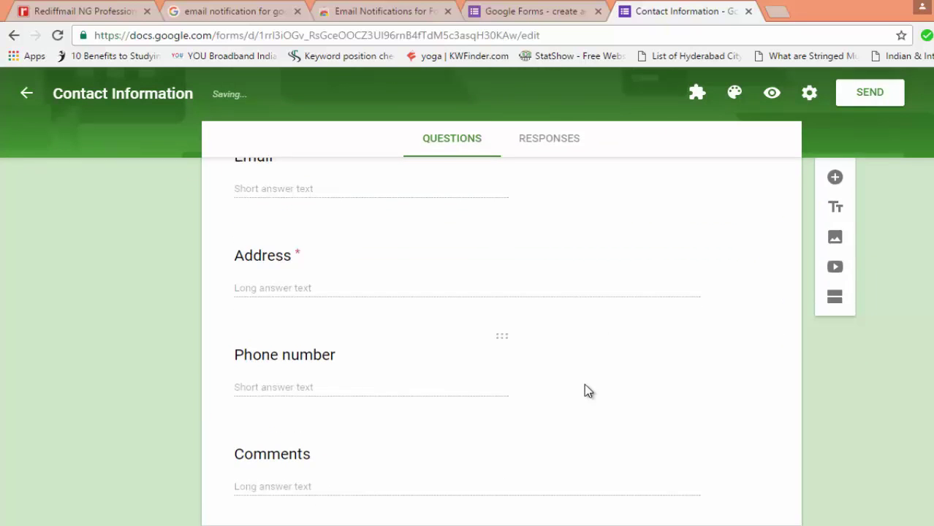
pyautogui.scroll(4, 584, 384)
pyautogui.scroll(-2, 819, 395)
pyautogui.scroll(2, 817, 405)
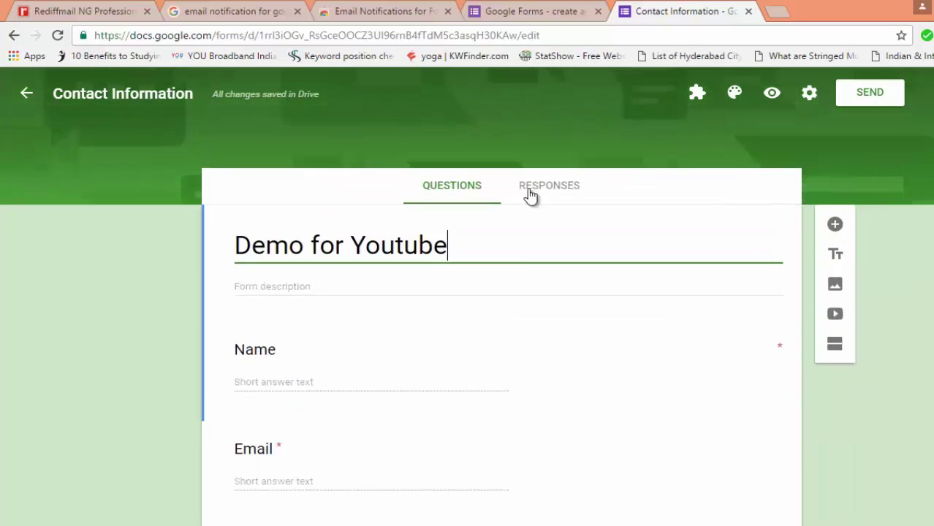
# - Switch to Firefox and load google.co.in in a new tab
pyautogui.click(384, 11)
pyautogui.click(688, 11)
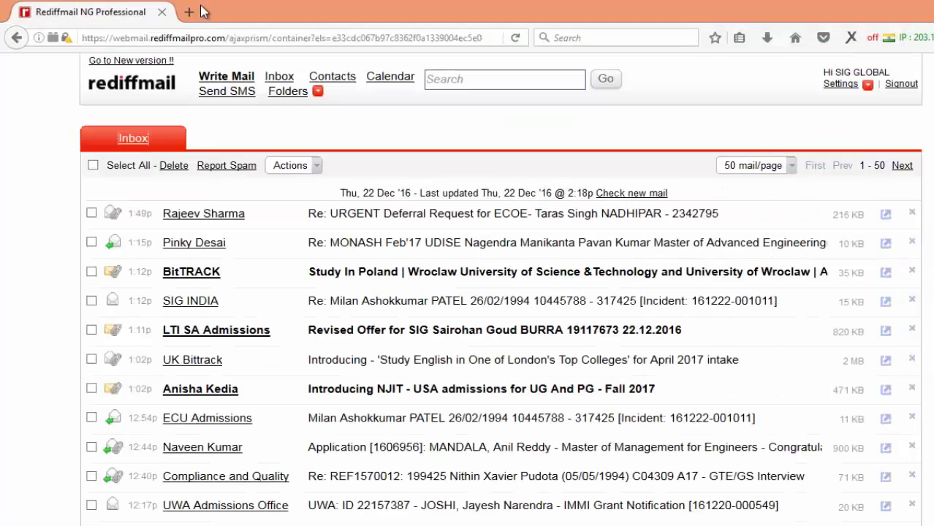
pyautogui.click(199, 11)
pyautogui.write('google.co.in/')
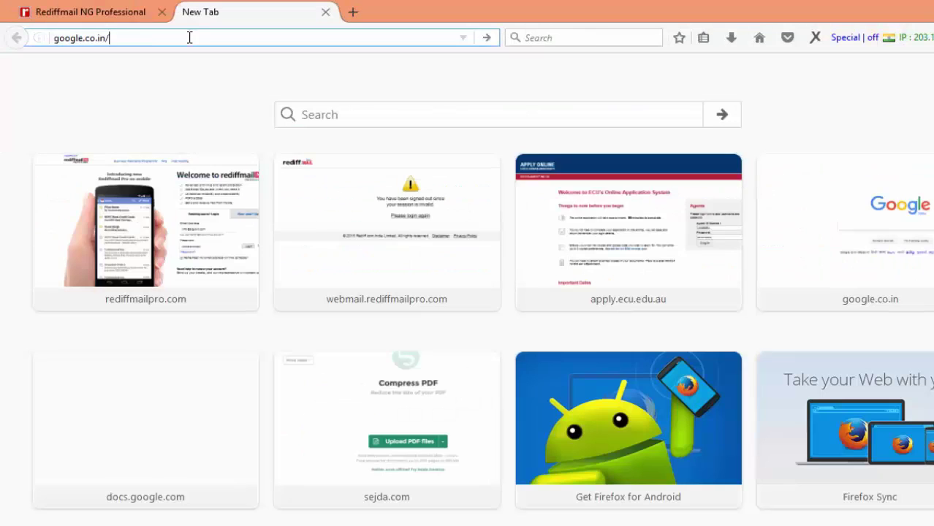
pyautogui.press('Return')
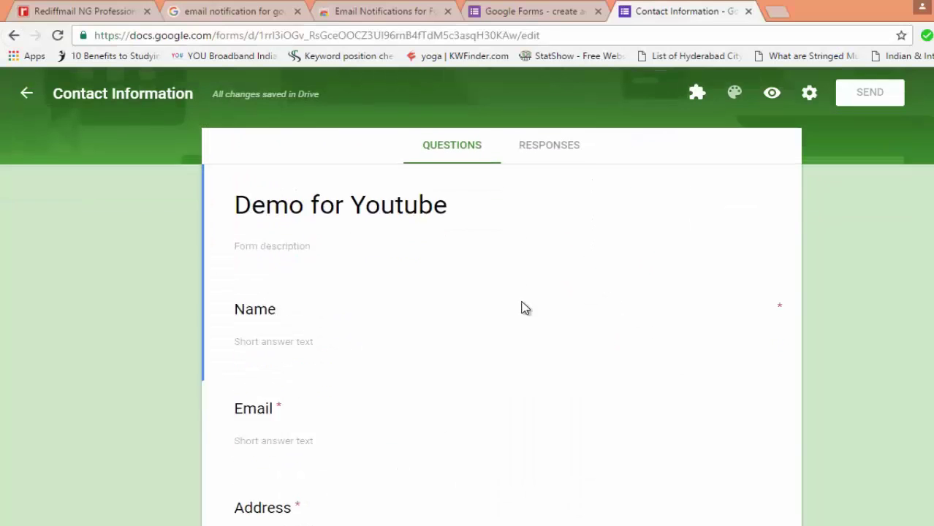
# - Preview the Demo for Youtube form in Chrome and look through its fields down to the submit button
pyautogui.click(810, 93)
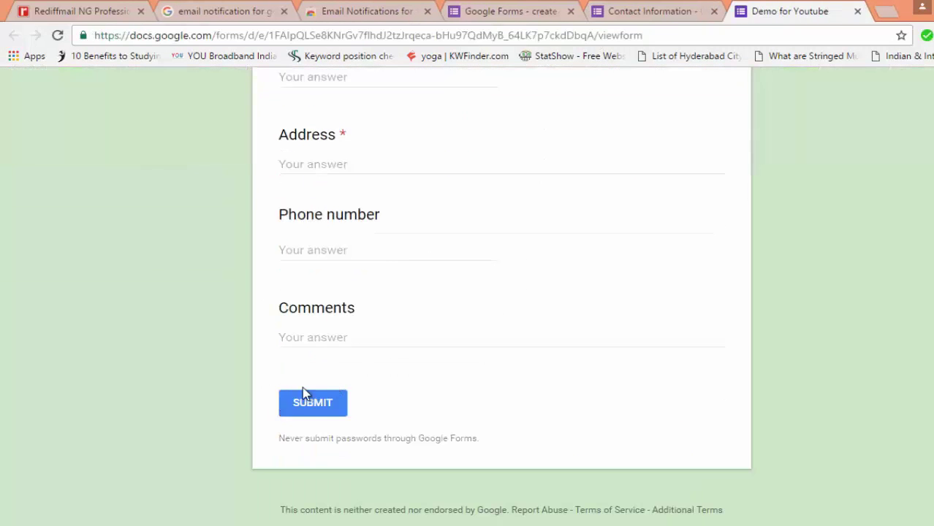
pyautogui.scroll(5, 448, 432)
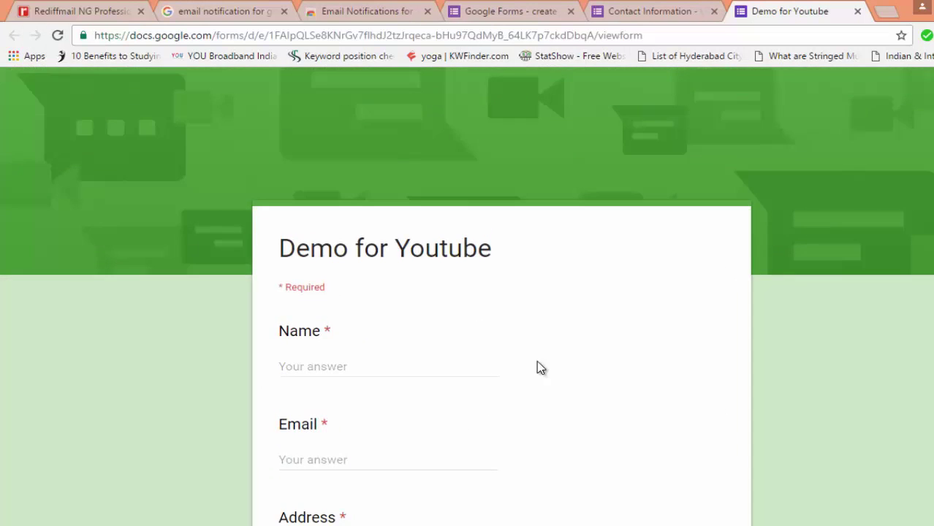
pyautogui.scroll(-5, 490, 370)
pyautogui.scroll(5, 489, 366)
pyautogui.click(699, 15)
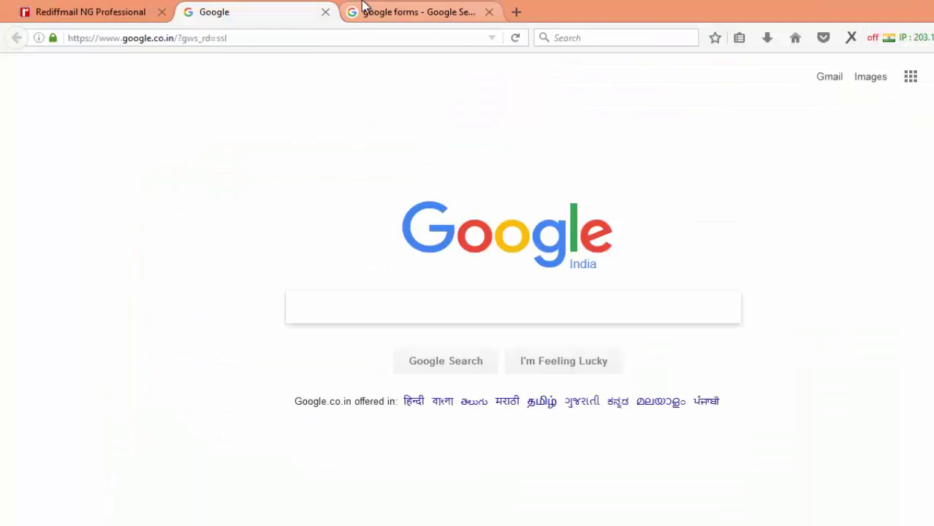
# - In Firefox, open the Google Forms site from the google forms search results and go to the forms home page
pyautogui.click(363, 9)
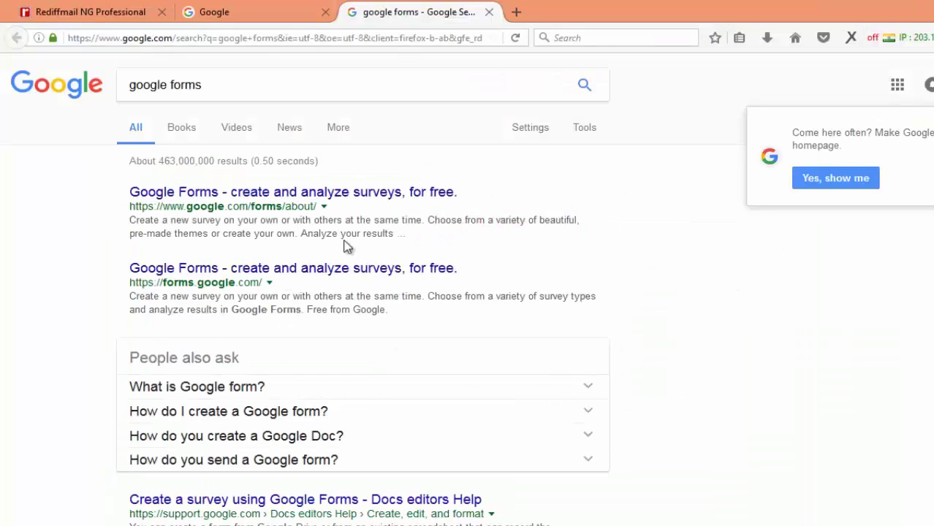
pyautogui.click(270, 193)
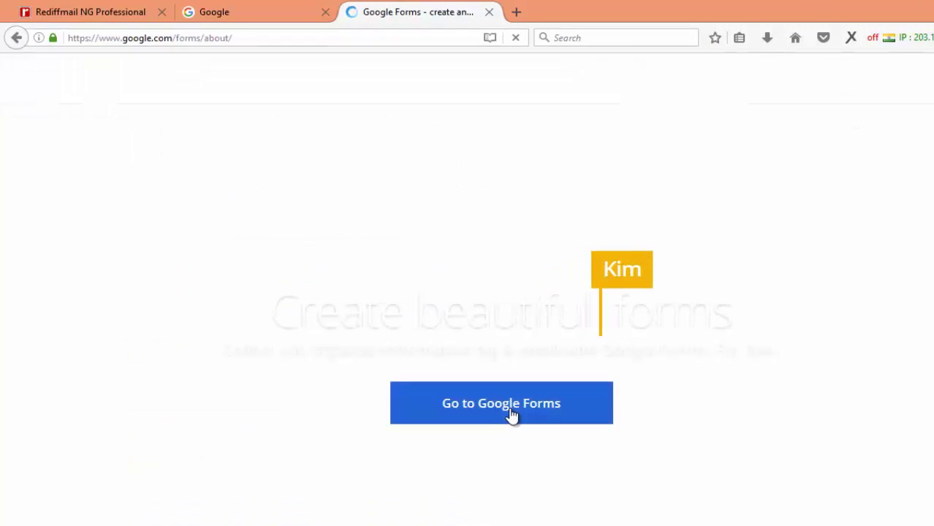
pyautogui.click(512, 409)
# - Create a form from the Contact Information template in Firefox and dismiss the offered tour
pyautogui.click(288, 9)
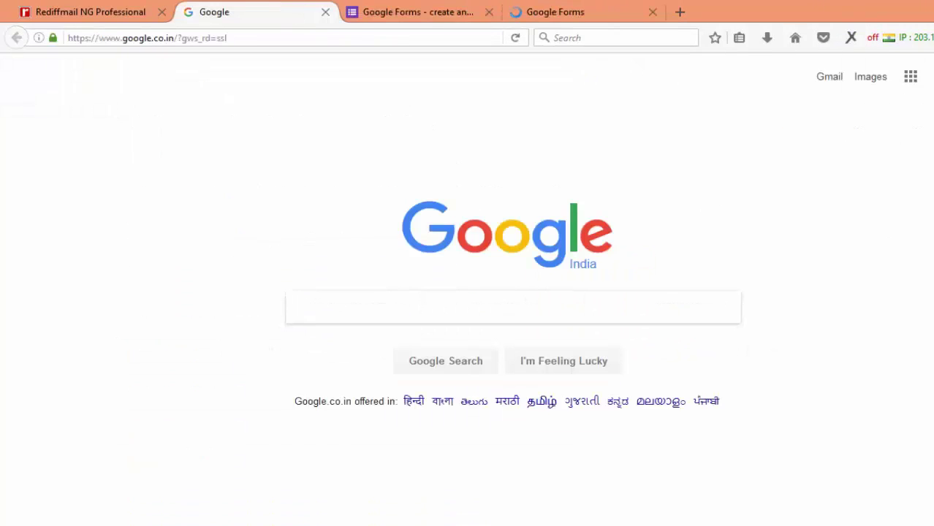
pyautogui.click(634, 17)
pyautogui.click(288, 10)
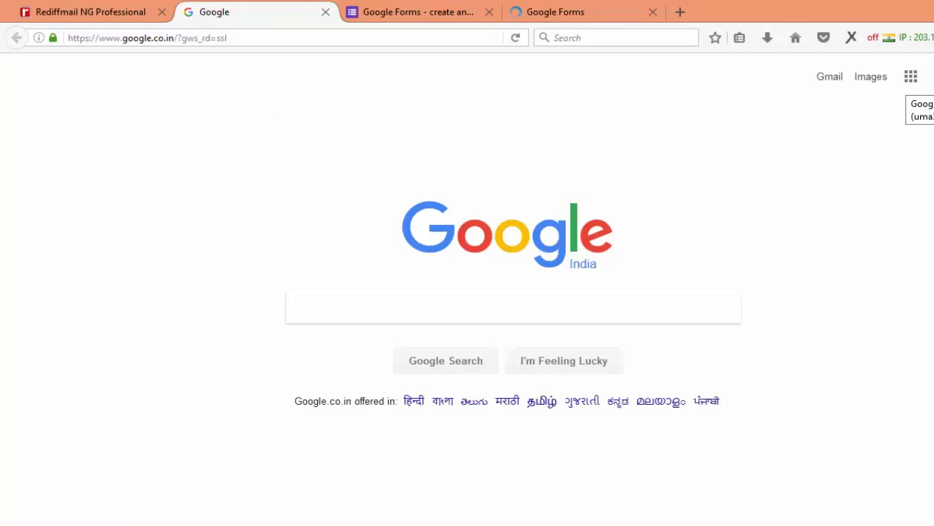
pyautogui.click(585, 13)
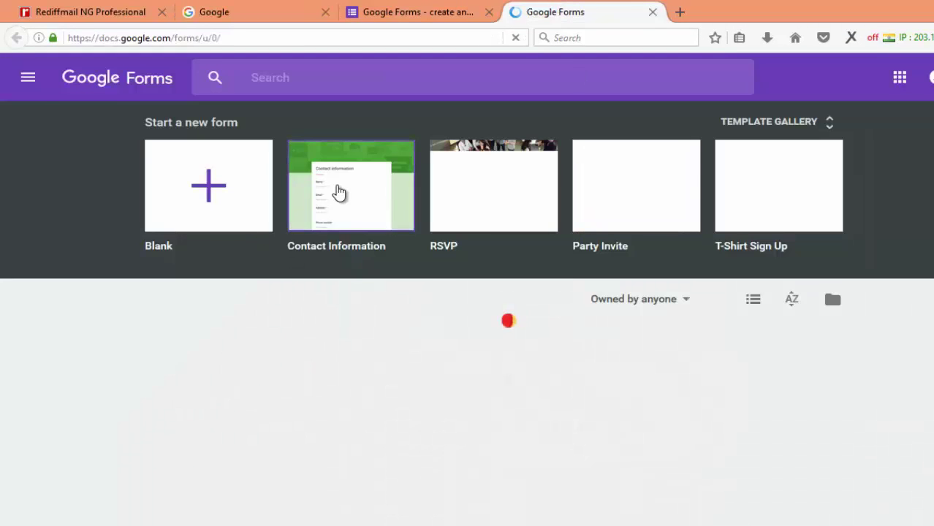
pyautogui.click(340, 194)
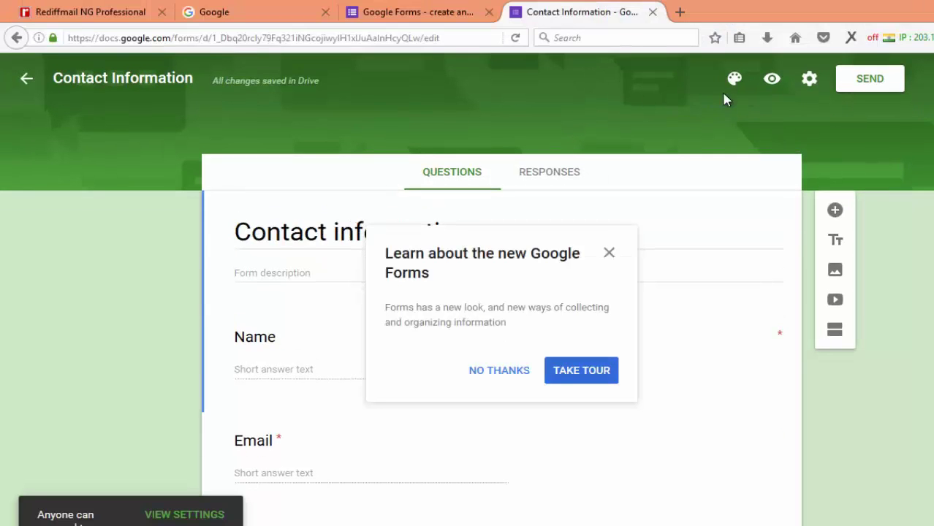
pyautogui.click(609, 253)
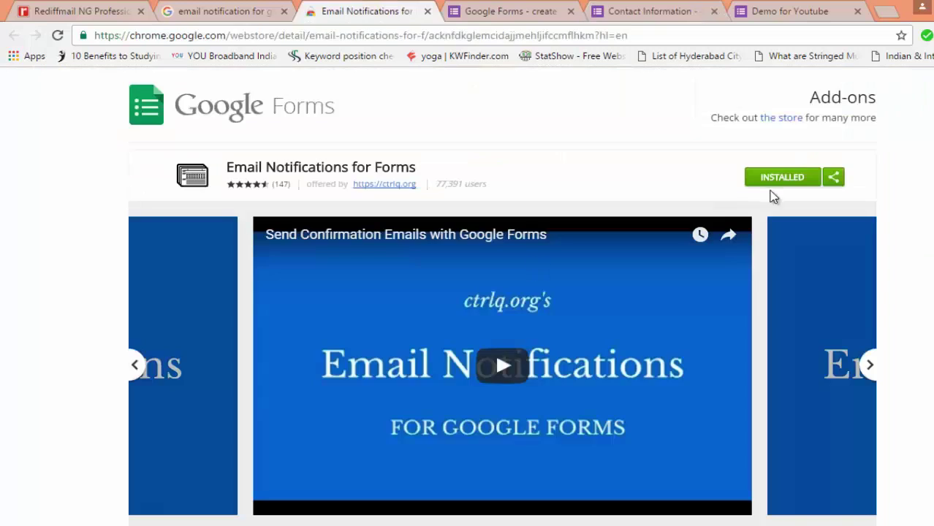
# - In Chrome's Demo for Youtube form, start creating a mobile notification with the Email Notifications for Forms add-on
pyautogui.click(684, 10)
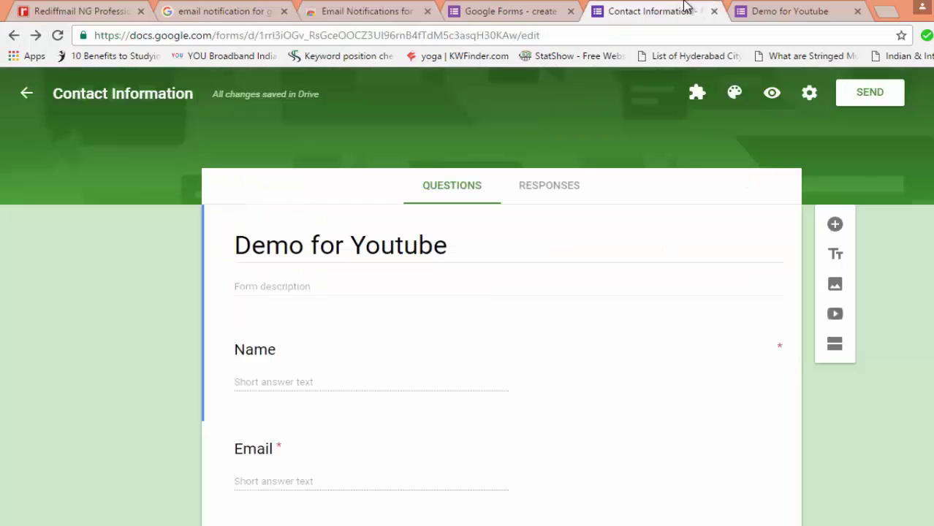
pyautogui.click(698, 95)
pyautogui.click(706, 147)
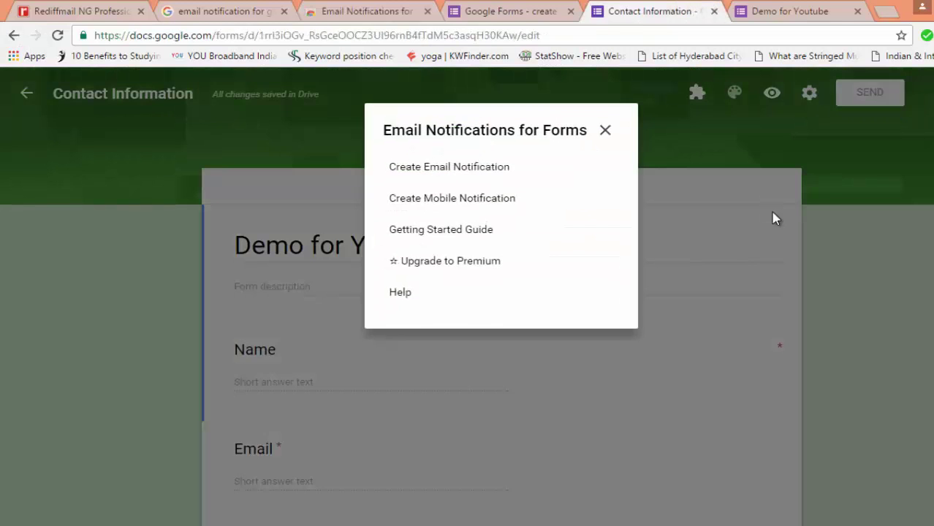
pyautogui.click(441, 201)
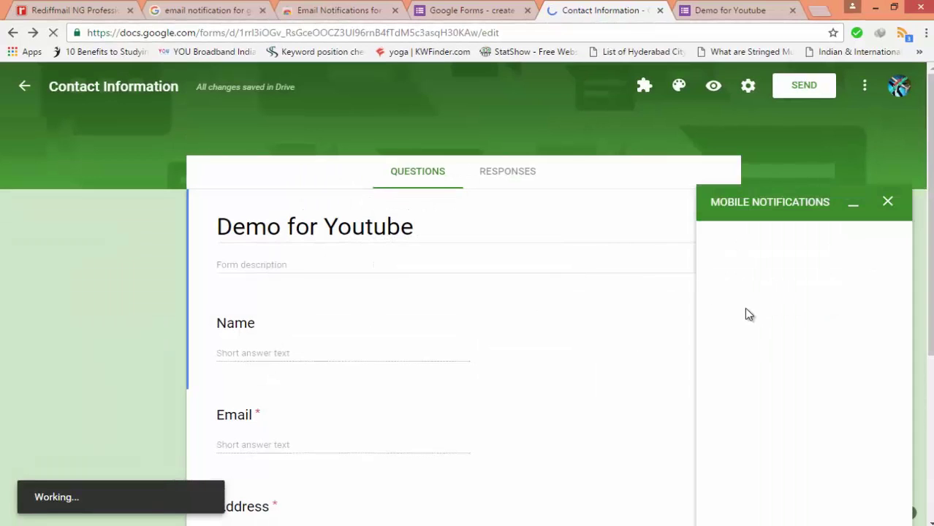
pyautogui.scroll(-4, 749, 315)
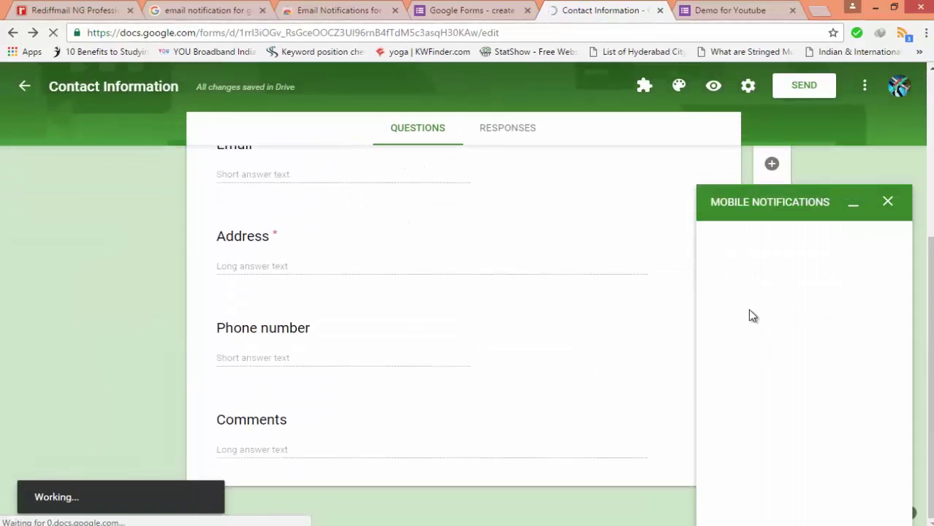
# - Close the Demo for Youtube preview and the Google Forms introduction page
pyautogui.click(745, 6)
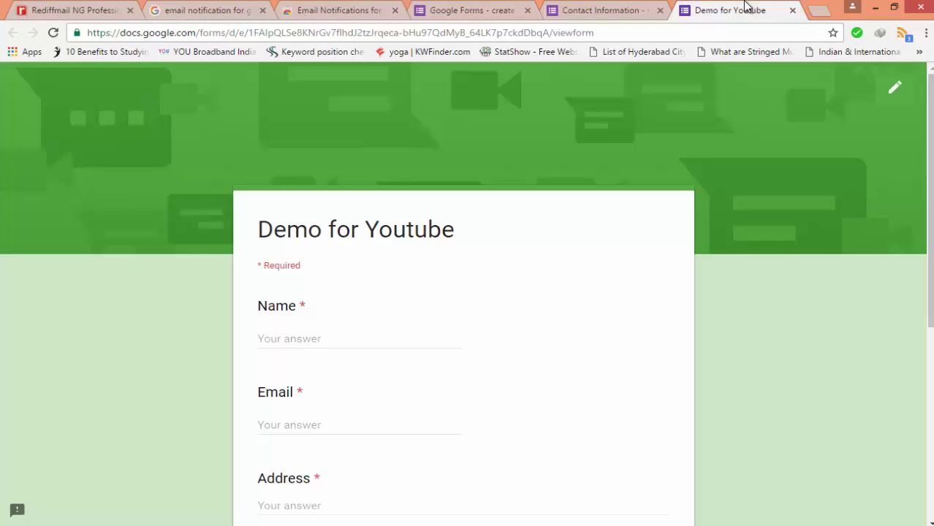
pyautogui.click(793, 10)
pyautogui.click(471, 11)
pyautogui.click(527, 10)
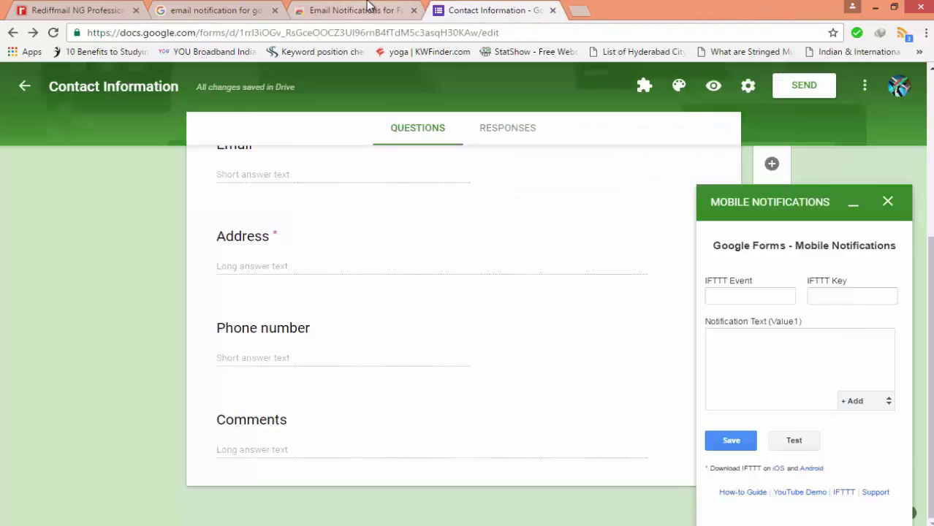
# - Enter "Demo for Youtube" as the IFTTT event name in the mobile notification settings and copy it
pyautogui.click(758, 295)
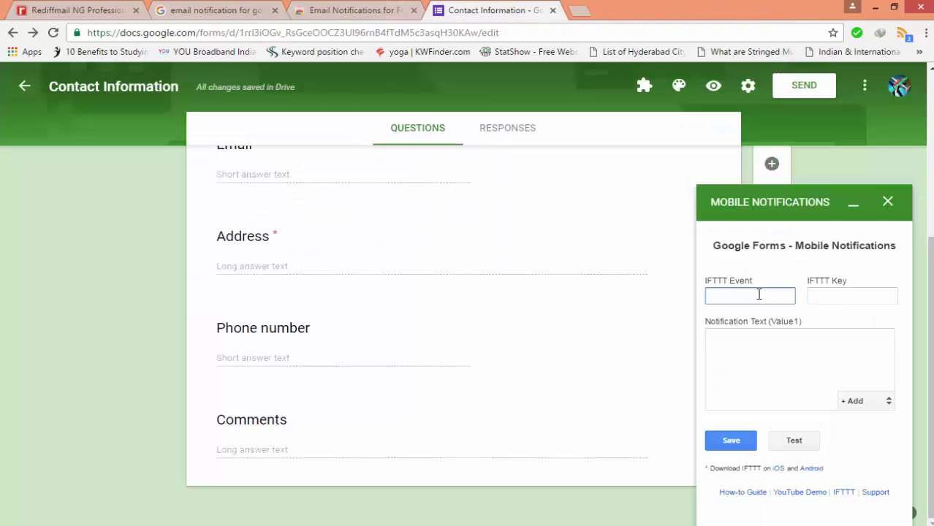
pyautogui.scroll(4, 512, 315)
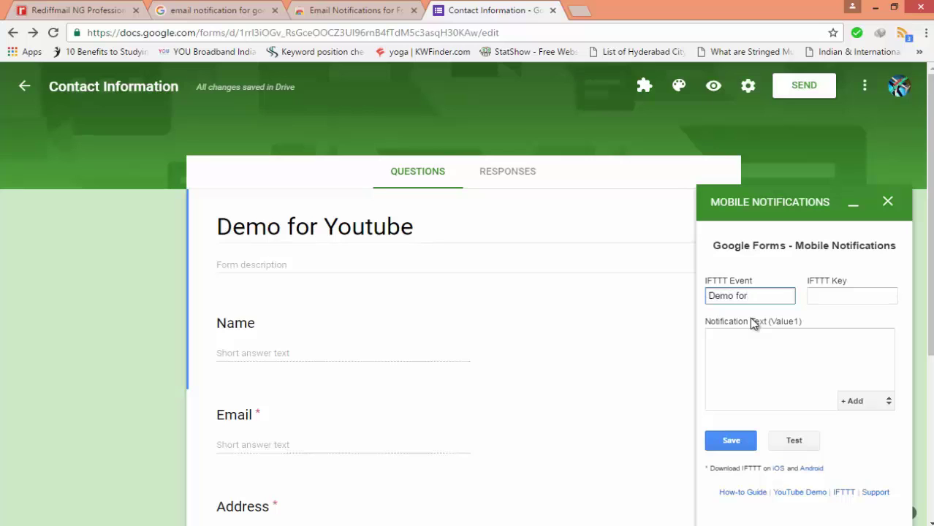
pyautogui.hotkey('ctrl', 'a')
pyautogui.hotkey('ctrl', 'c')
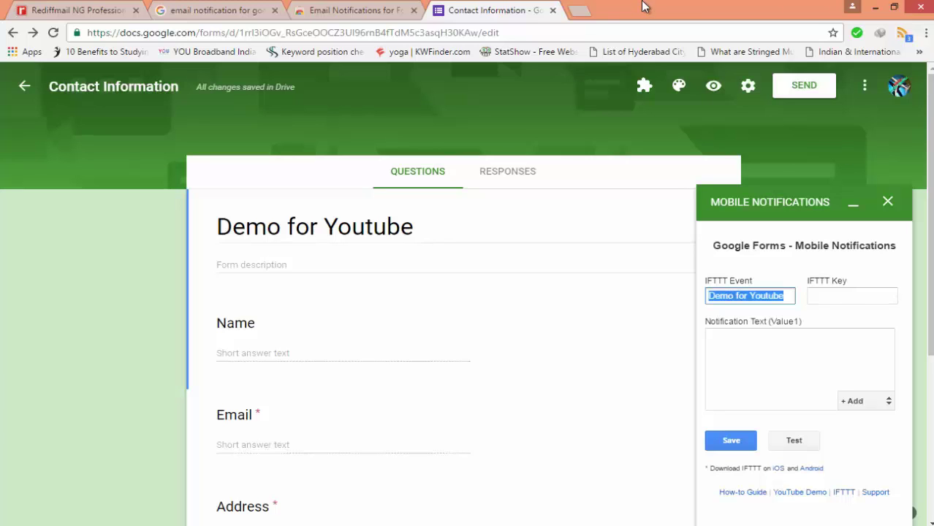
# - Open ifttt.com in a new browser tab
pyautogui.click(578, 10)
pyautogui.write('go')
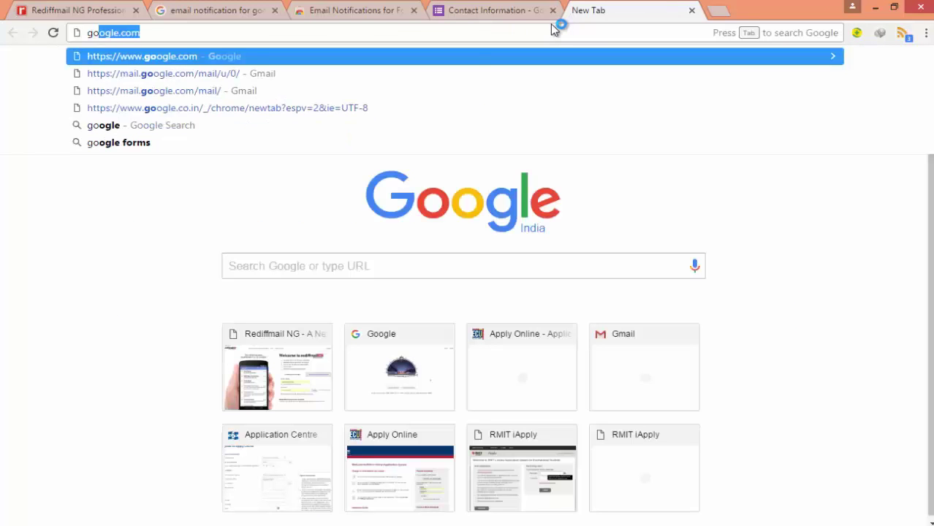
pyautogui.press('BackSpace')
pyautogui.press('BackSpace')
pyautogui.press('BackSpace')
pyautogui.write('iff')
pyautogui.press('BackSpace')
pyautogui.write('ttt.com')
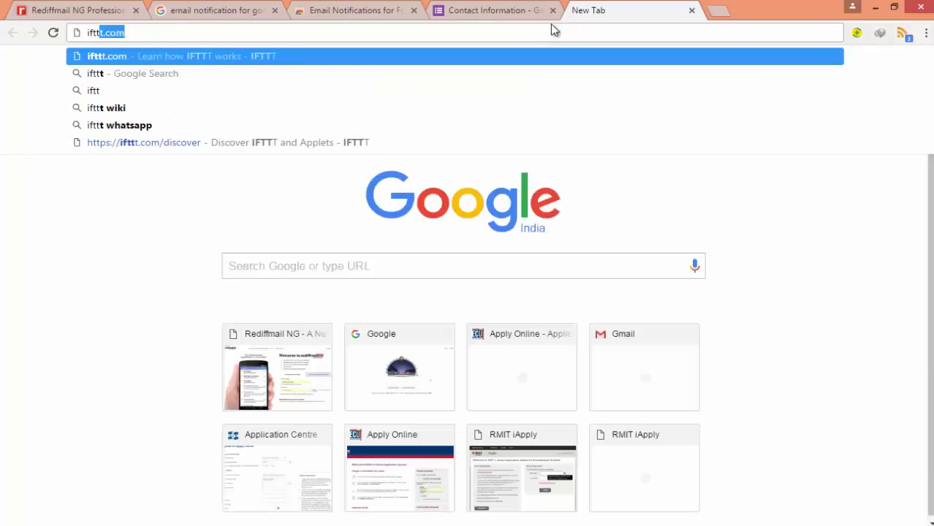
pyautogui.press('Return')
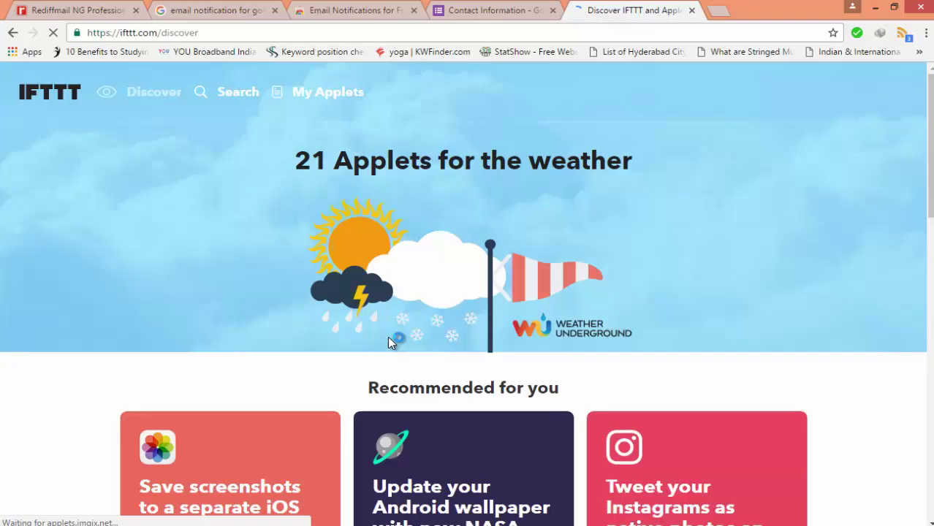
# - Start a new IFTTT applet and choose the Maker service's "Receive a web request" trigger
pyautogui.click(838, 101)
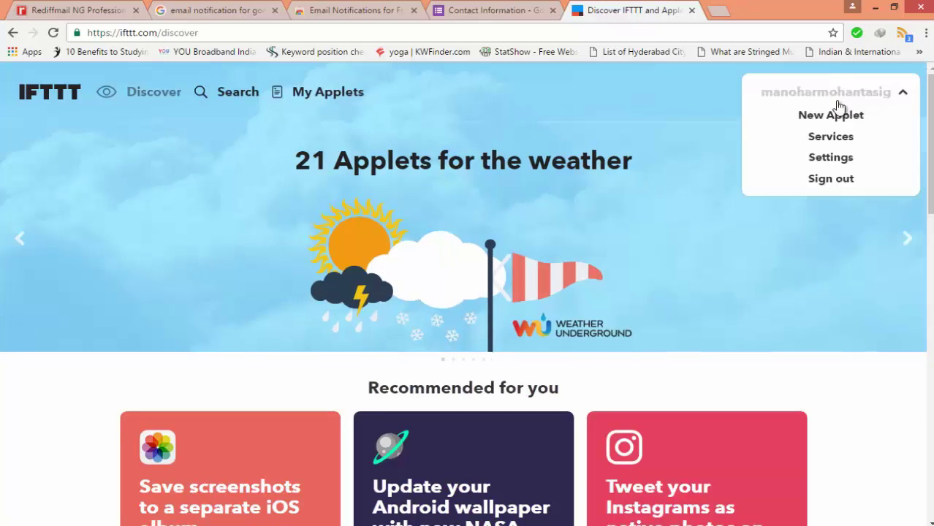
pyautogui.click(841, 118)
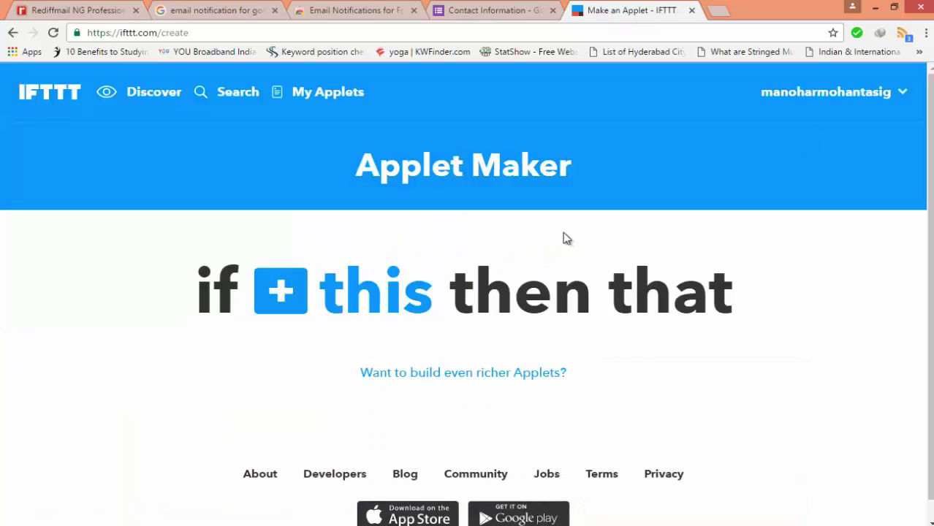
pyautogui.click(351, 300)
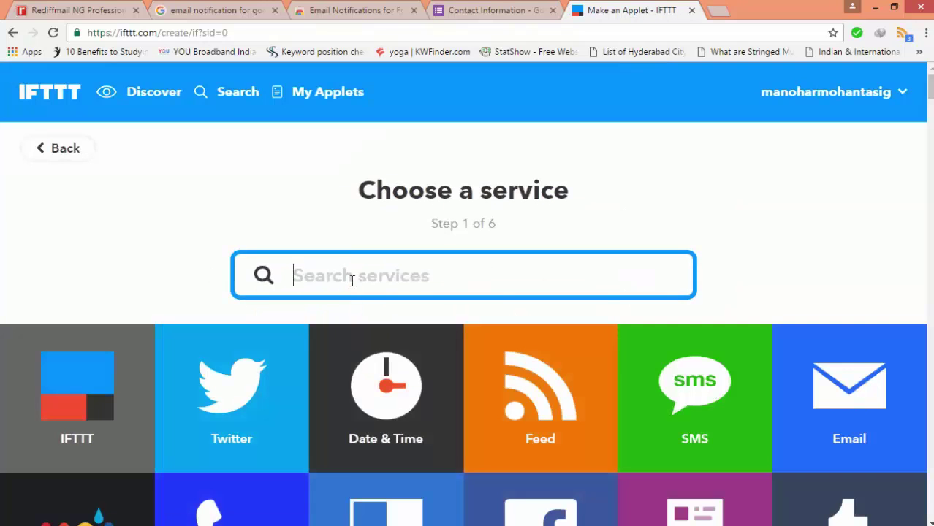
pyautogui.write('maker')
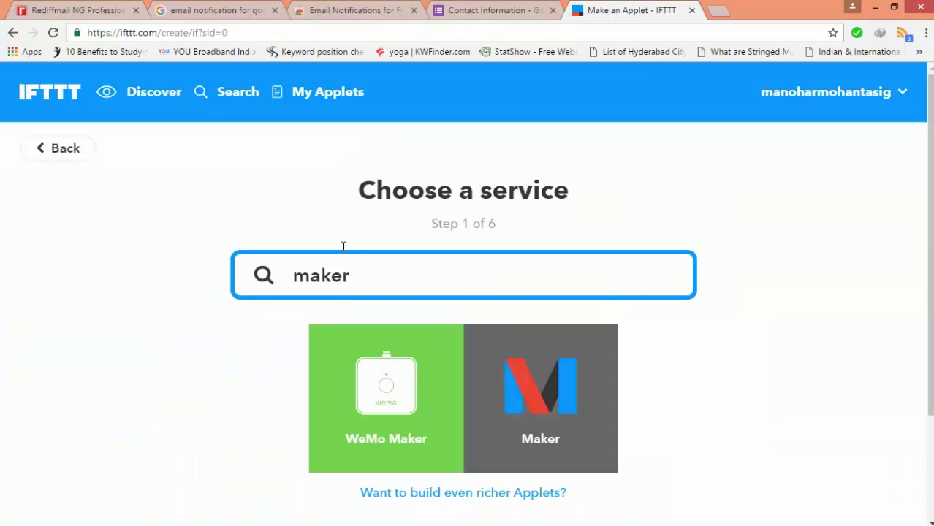
pyautogui.click(541, 378)
pyautogui.click(234, 351)
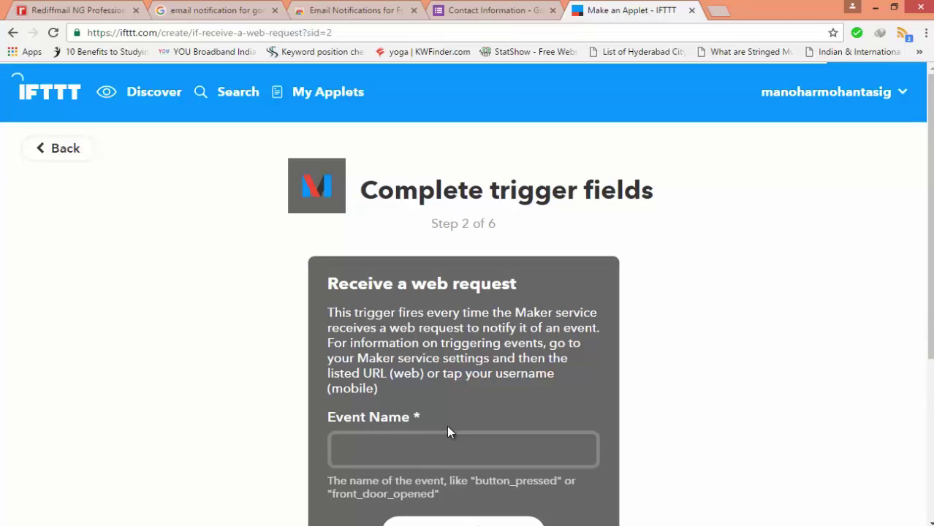
# - Paste "Demo for Youtube" as the web request's event name and create the trigger
pyautogui.click(448, 441)
pyautogui.hotkey('ctrl', 'v')
pyautogui.scroll(-3, 559, 416)
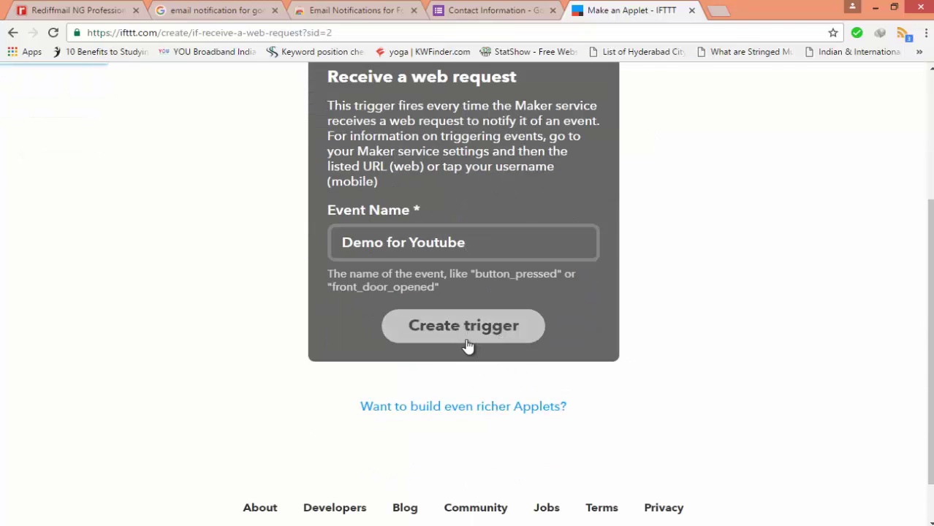
pyautogui.click(452, 340)
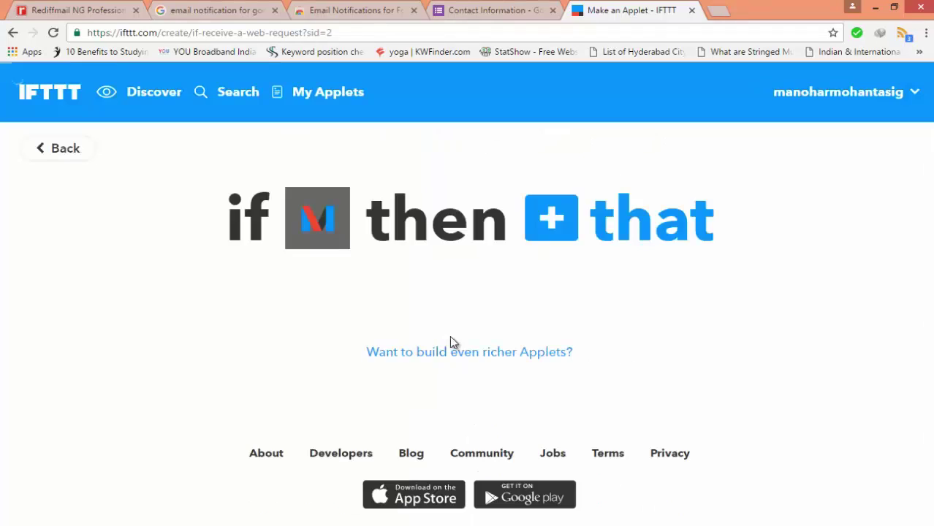
# - Choose "Send a notification" from the Notifications service as the applet's action
pyautogui.click(639, 224)
pyautogui.write('notif')
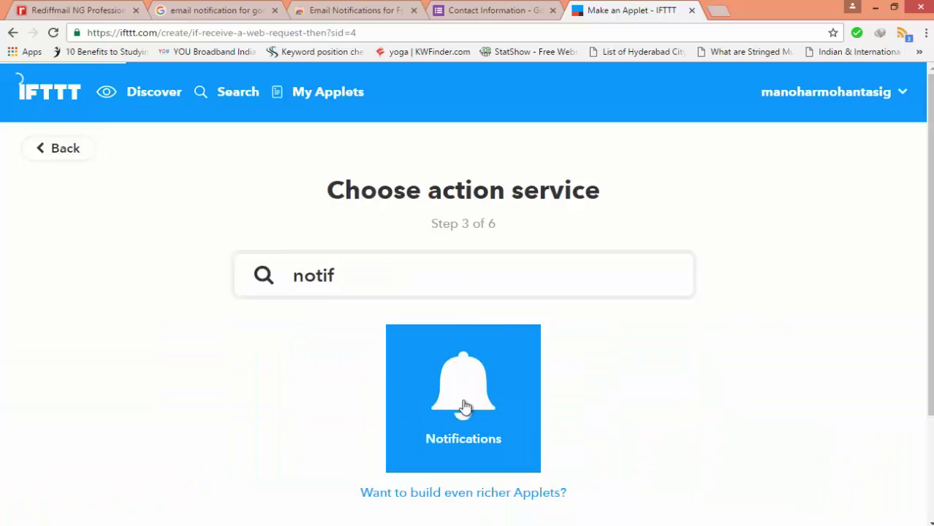
pyautogui.click(463, 398)
pyautogui.click(238, 332)
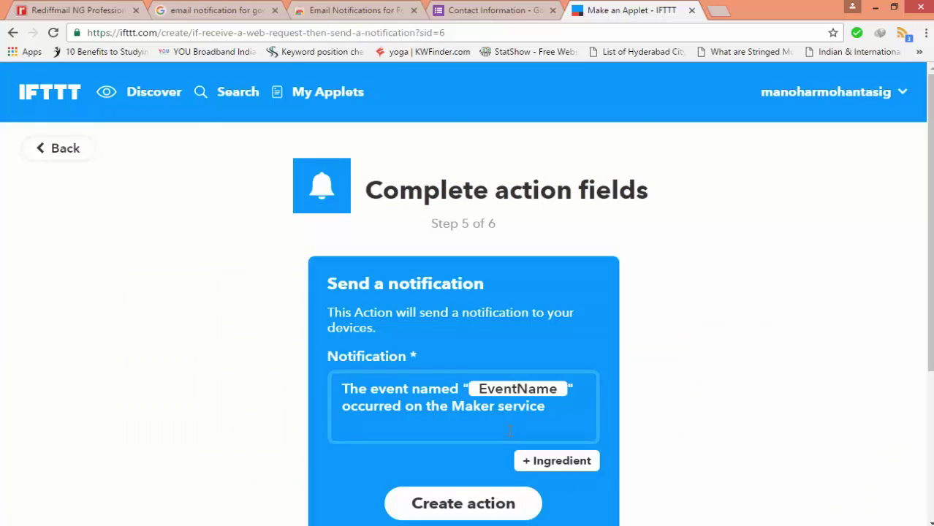
# - Replace the default notification message with the Value1 ingredient, create the action and finish the applet
pyautogui.click(509, 432)
pyautogui.hotkey('ctrl', 'a')
pyautogui.press('BackSpace')
pyautogui.click(531, 460)
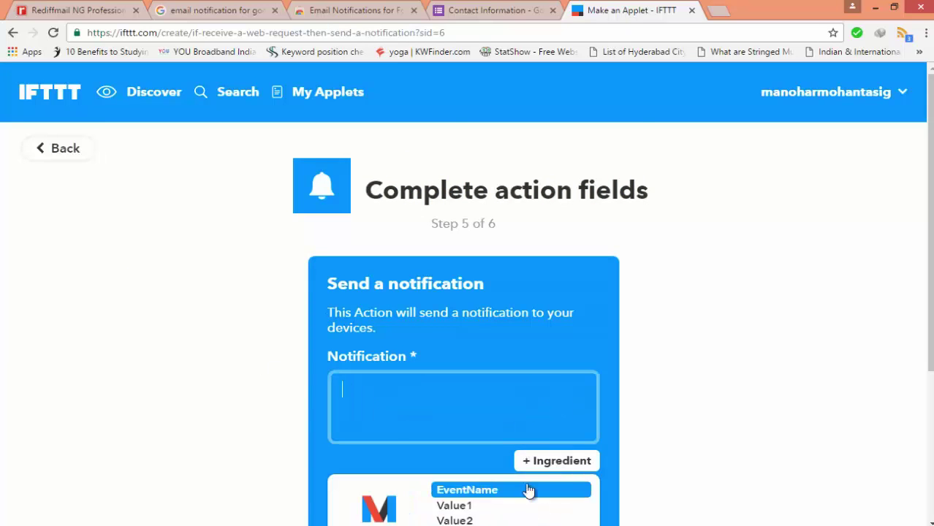
pyautogui.click(461, 505)
pyautogui.scroll(-2, 511, 361)
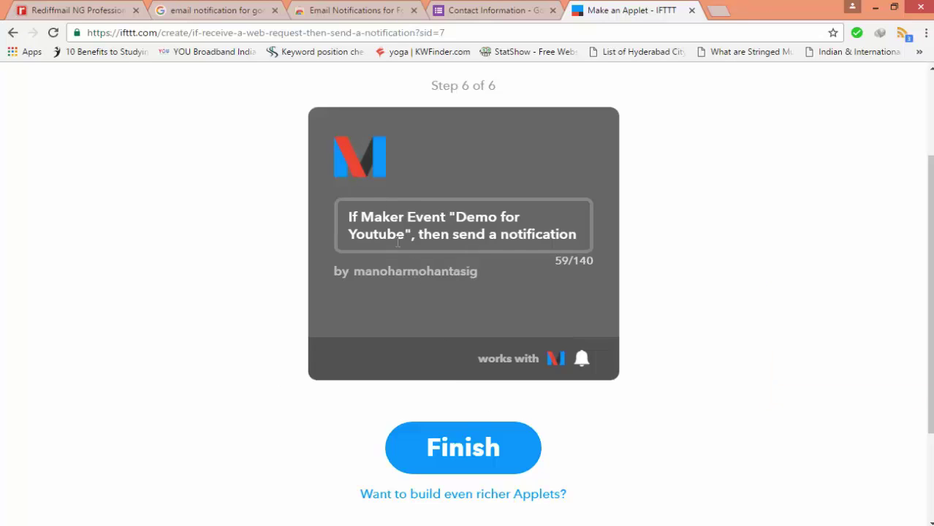
pyautogui.click(463, 453)
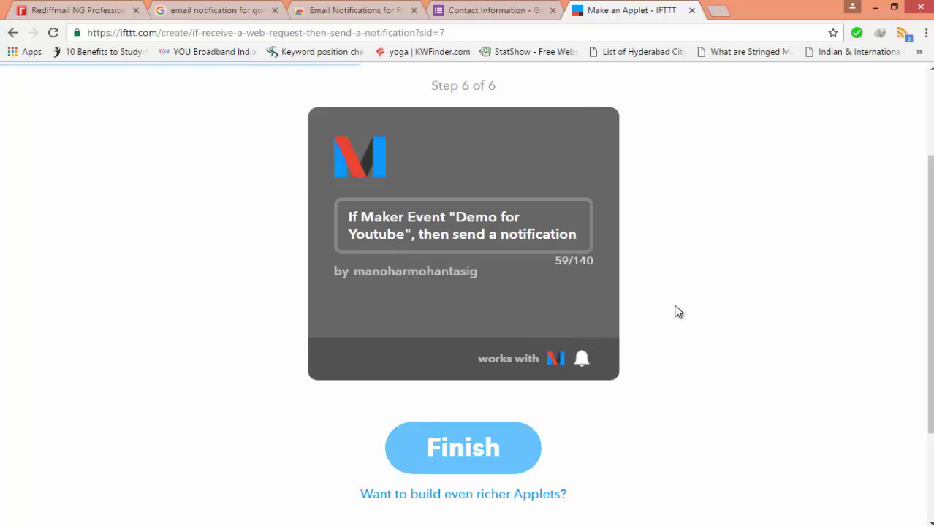
# - Return to the Contact Information form and begin the notification text with "My name is {{Name}}", inserting the Name form field
pyautogui.hotkey('ctrl', 'shift', 'Tab')
pyautogui.click(738, 380)
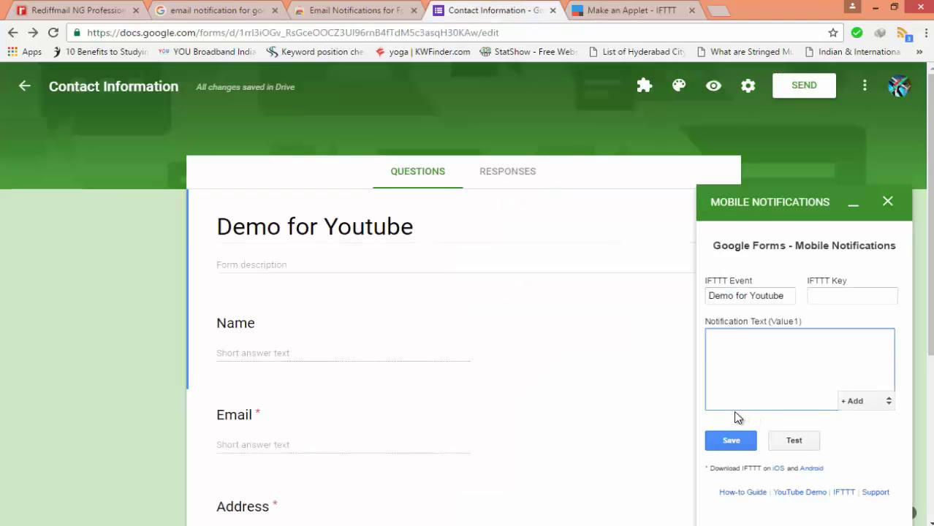
pyautogui.write('My name is')
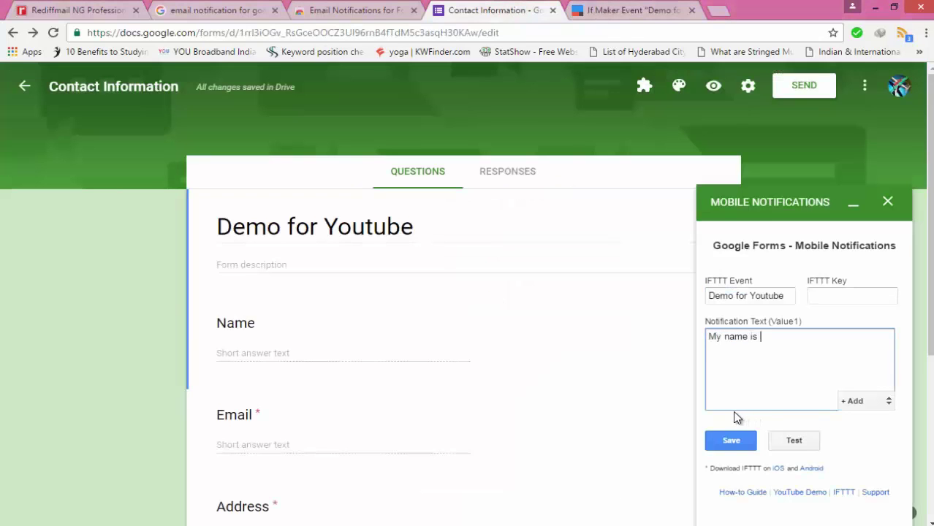
pyautogui.click(865, 401)
pyautogui.click(856, 480)
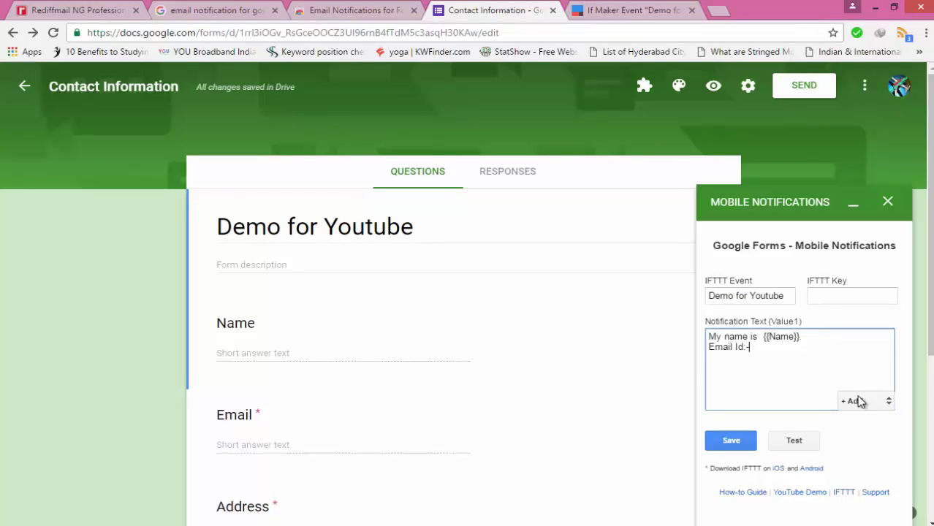
# - Add the lines "Email Id:- {{Email}}" and "Contant no:- {{Phone number}}" to the notification text, using the form fields
pyautogui.click(861, 401)
pyautogui.click(859, 485)
pyautogui.click(787, 351)
pyautogui.press('Return')
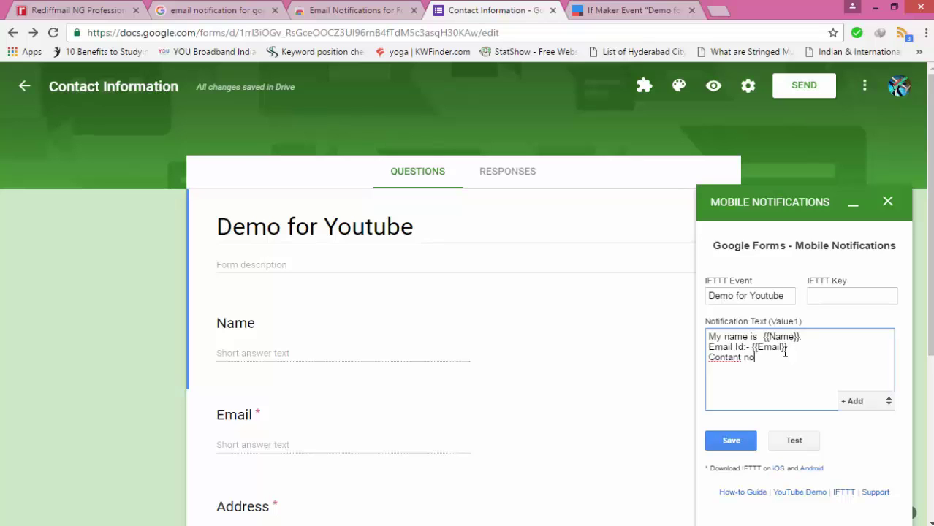
pyautogui.click(868, 405)
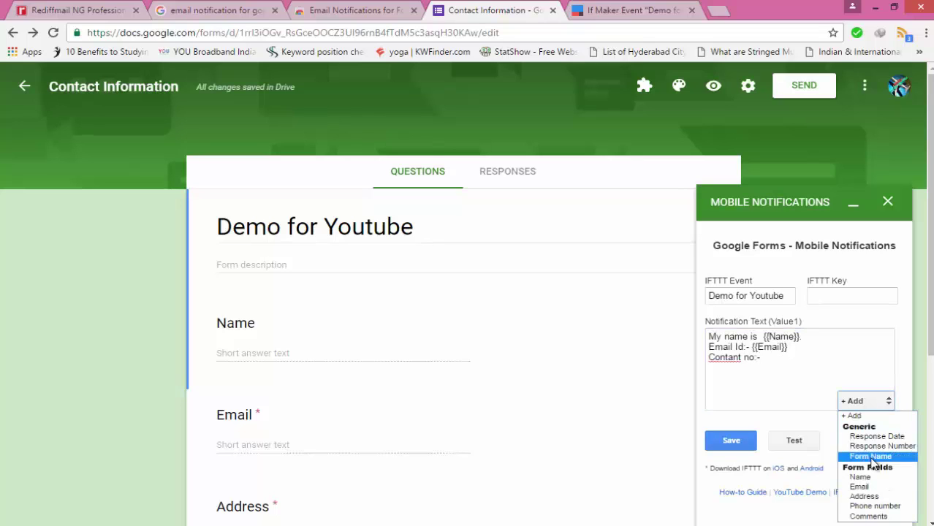
pyautogui.click(872, 506)
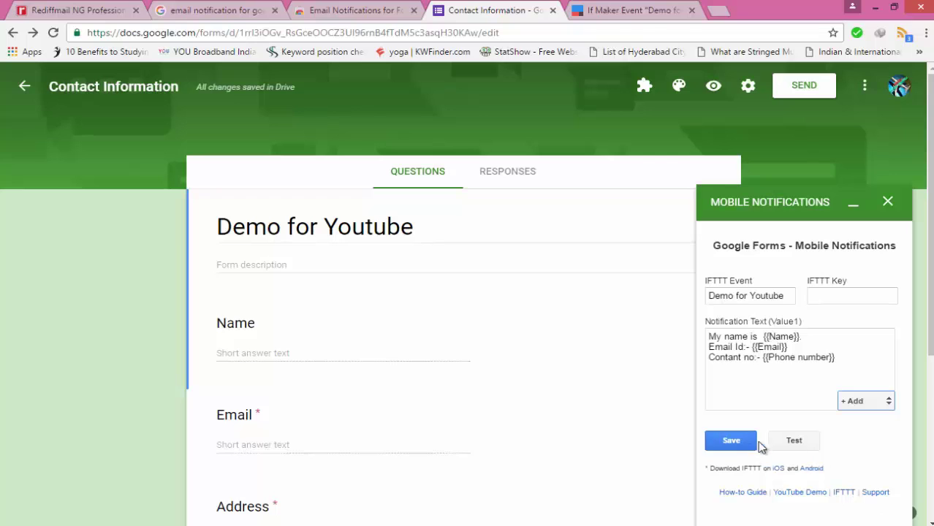
# - Go back to the finished IFTTT applet and open the Maker service's settings page
pyautogui.click(636, 10)
pyautogui.scroll(-3, 428, 234)
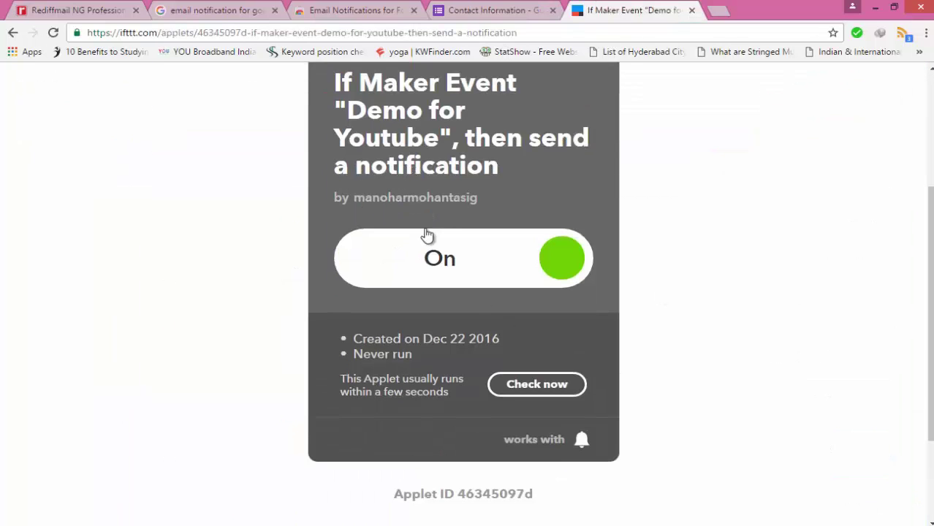
pyautogui.scroll(3, 558, 369)
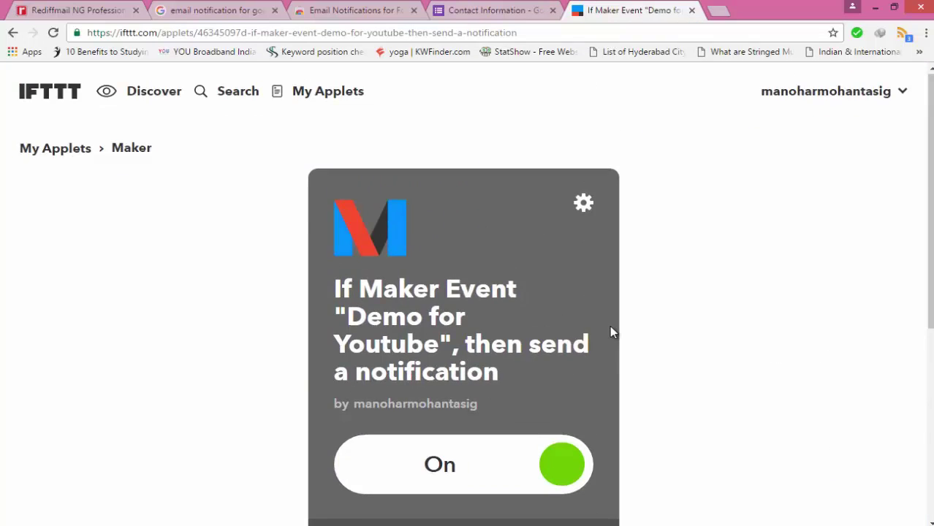
pyautogui.click(599, 291)
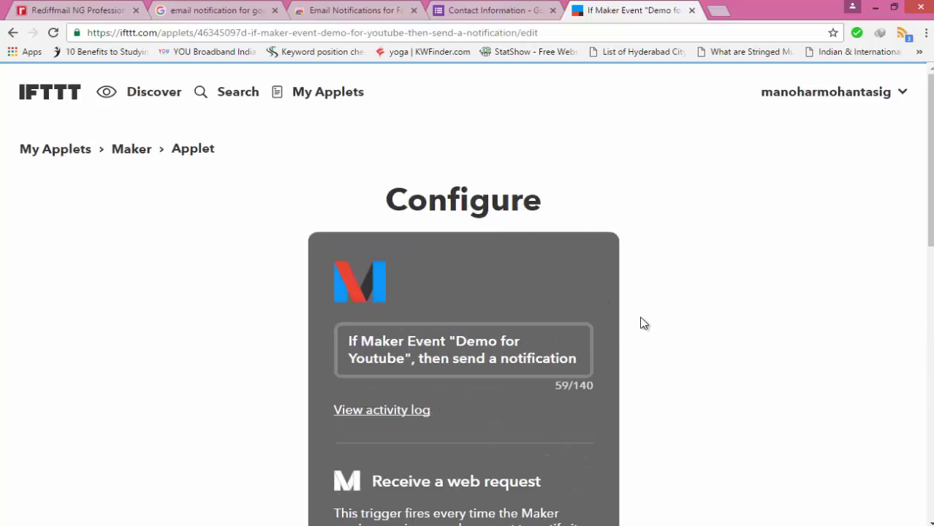
pyautogui.hotkey('alt', 'Left')
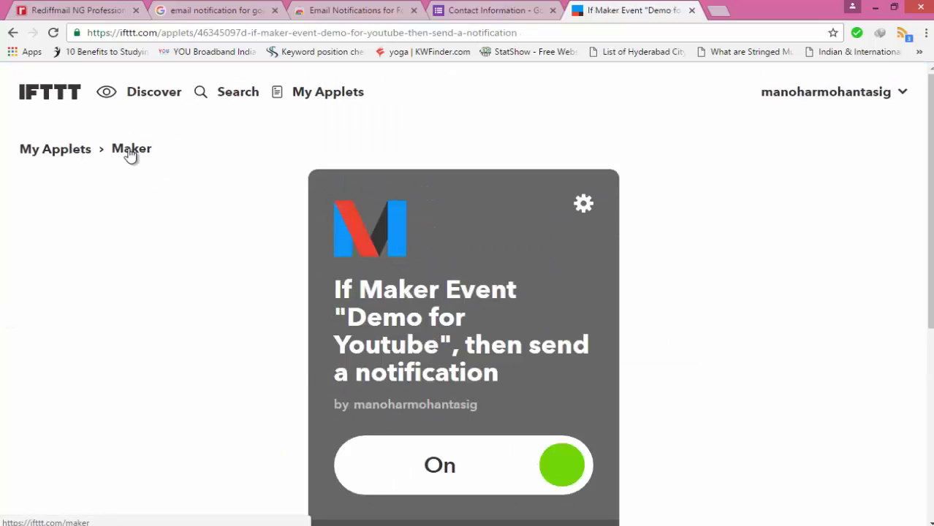
pyautogui.scroll(-6, 294, 235)
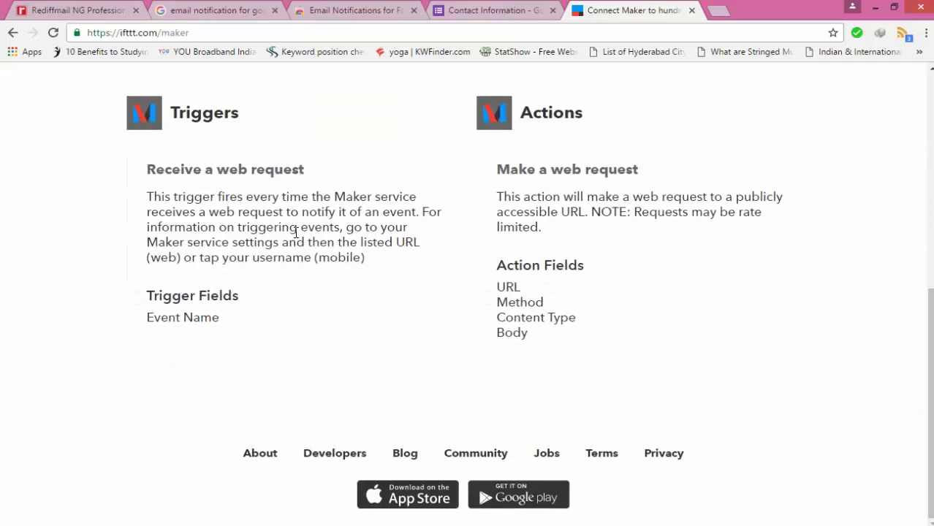
pyautogui.scroll(6, 839, 147)
pyautogui.click(848, 126)
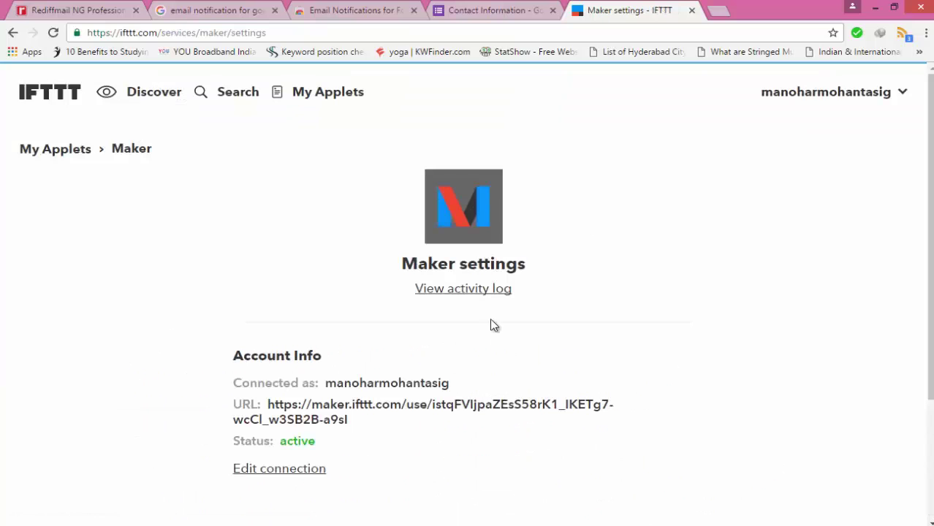
# - Copy the key from the end of the Maker account URL and paste it into the form add-on's IFTTT Key field
pyautogui.moveTo(433, 407); pyautogui.dragTo(443, 420)
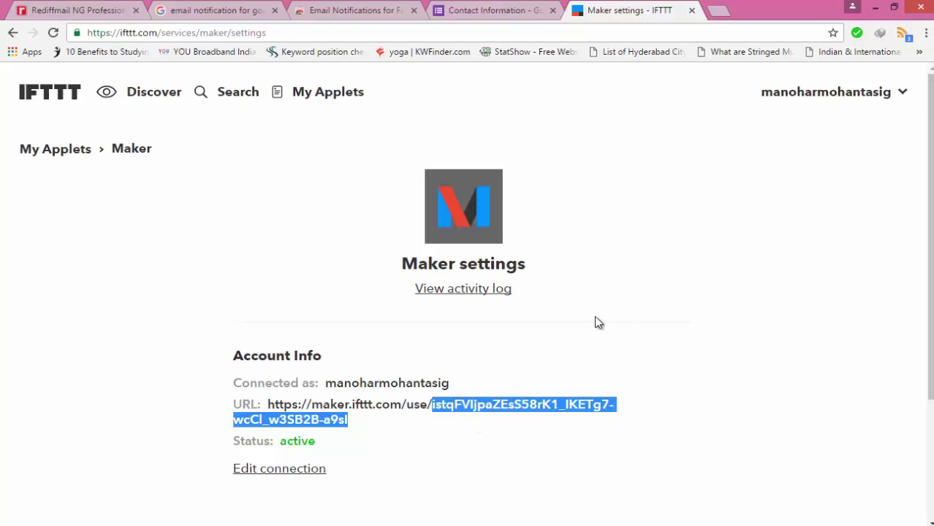
pyautogui.click(478, 10)
pyautogui.click(832, 295)
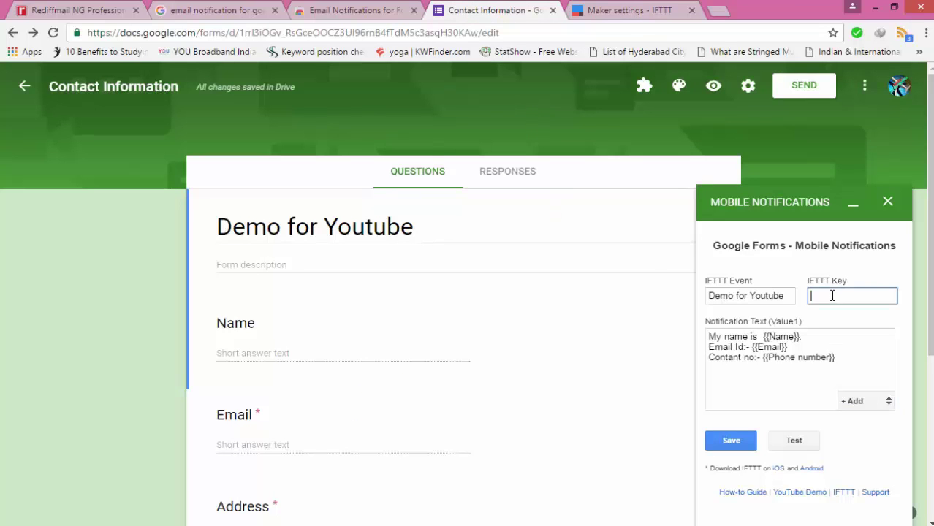
pyautogui.hotkey('ctrl', 'v')
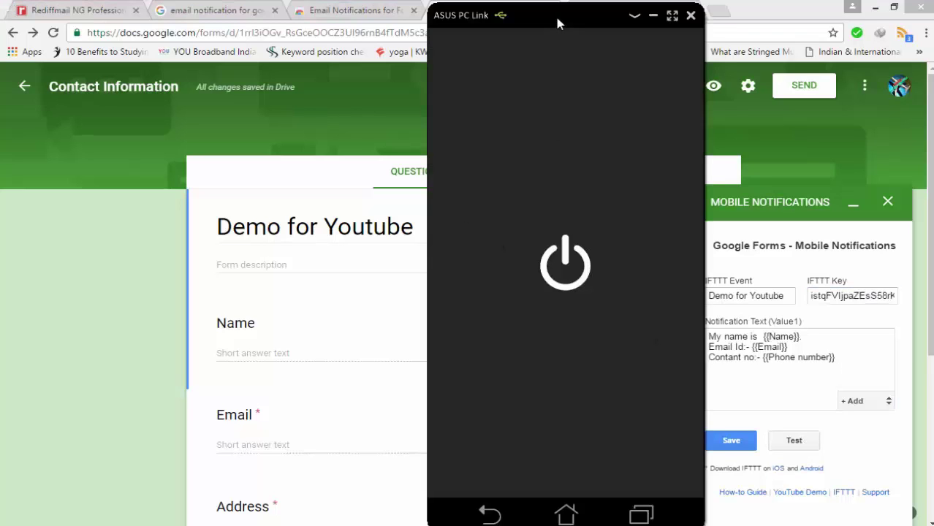
# - Send a test mobile notification and check for it among the phone's notifications in ASUS PC Link
pyautogui.click(795, 441)
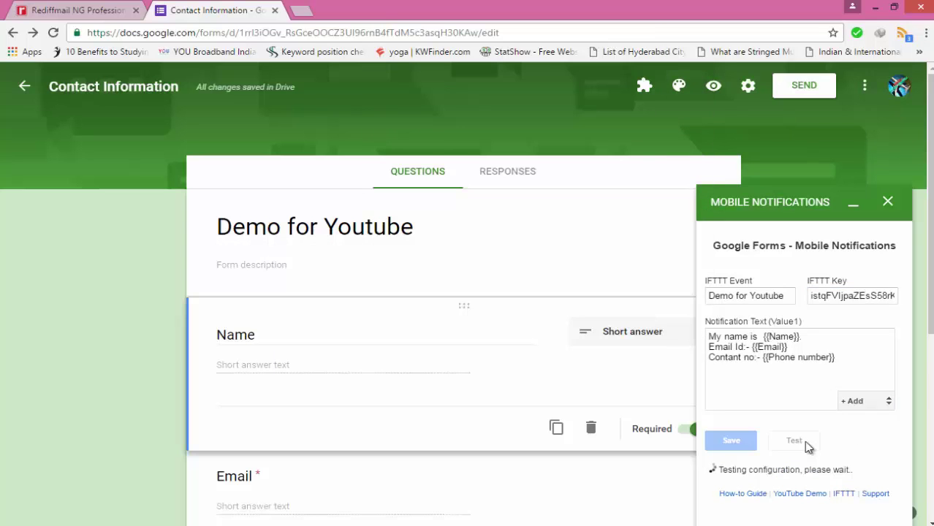
pyautogui.click(533, 511)
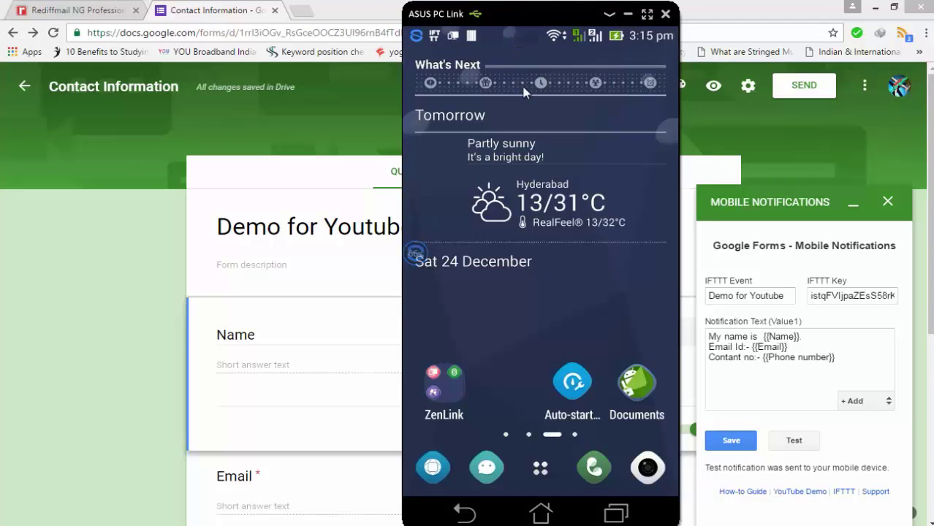
pyautogui.moveTo(524, 91); pyautogui.dragTo(525, 241)
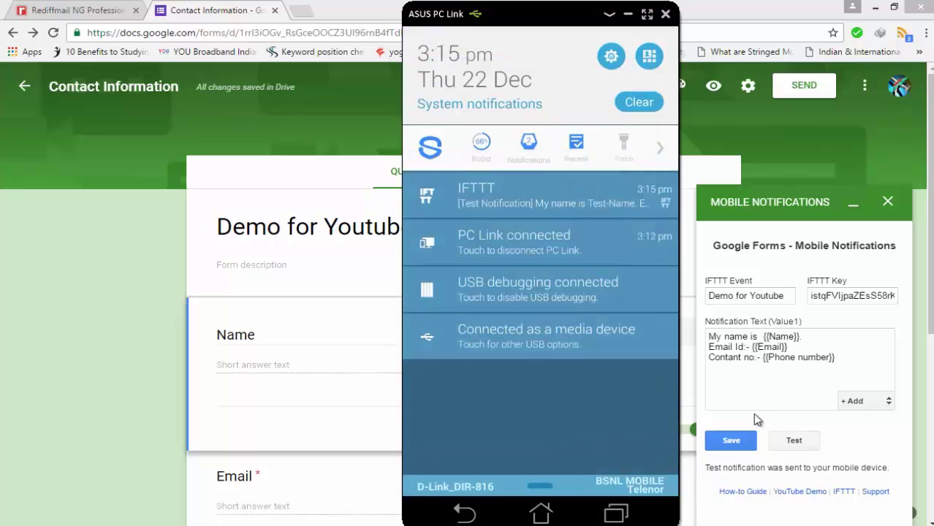